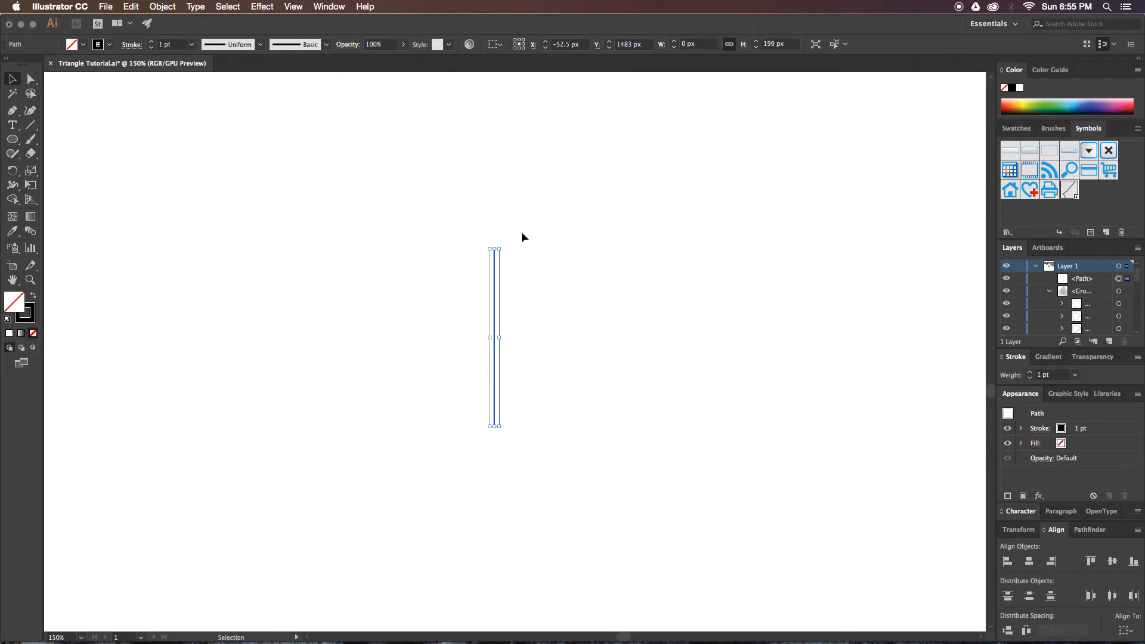
- Draw a circle about 242 px wide around the vertical line and align the centers of both objects horizontally and vertically
{"action": "key", "text": "l"}
{"action": "left_click_drag", "start_coordinate": [494, 318], "coordinate": [603, 426]}
{"action": "key", "text": "v"}
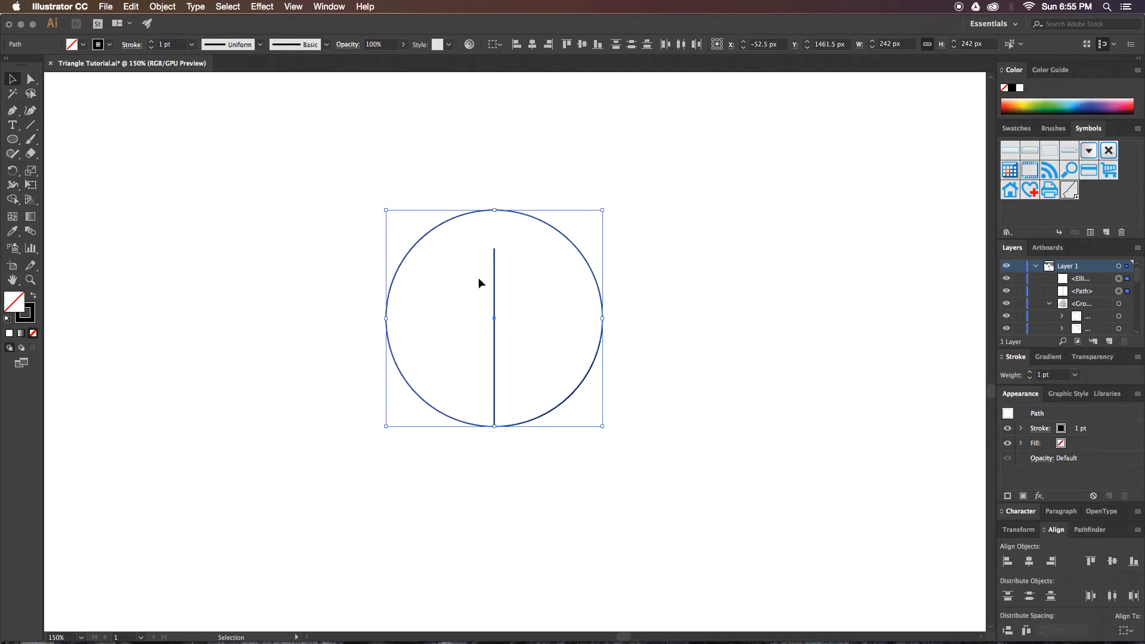
{"action": "left_click", "coordinate": [533, 45]}
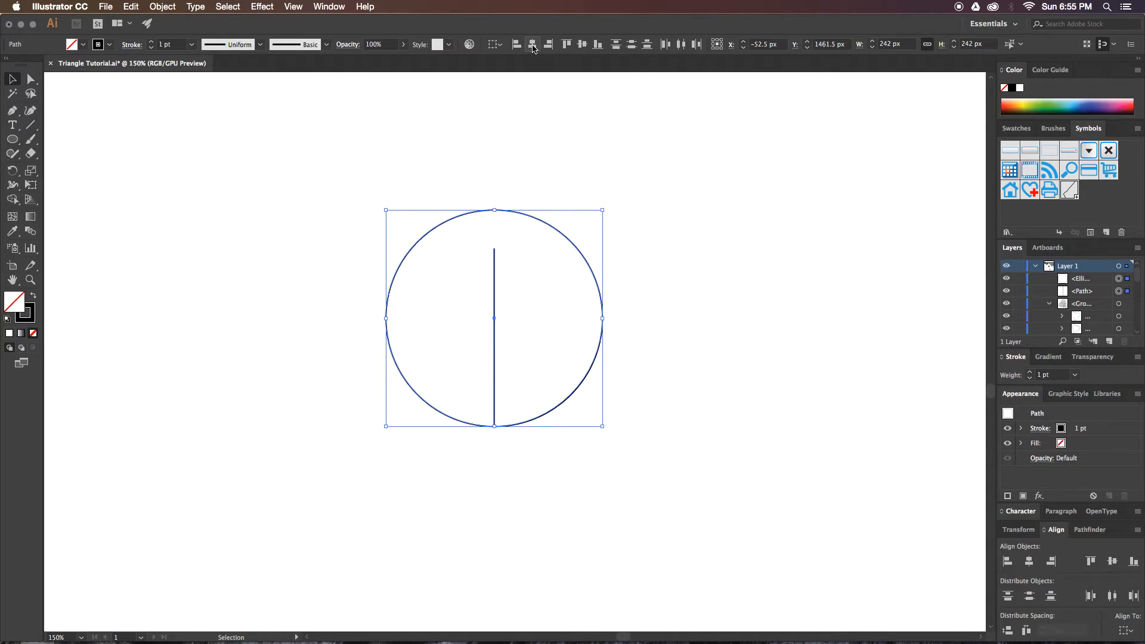
{"action": "left_click", "coordinate": [582, 45]}
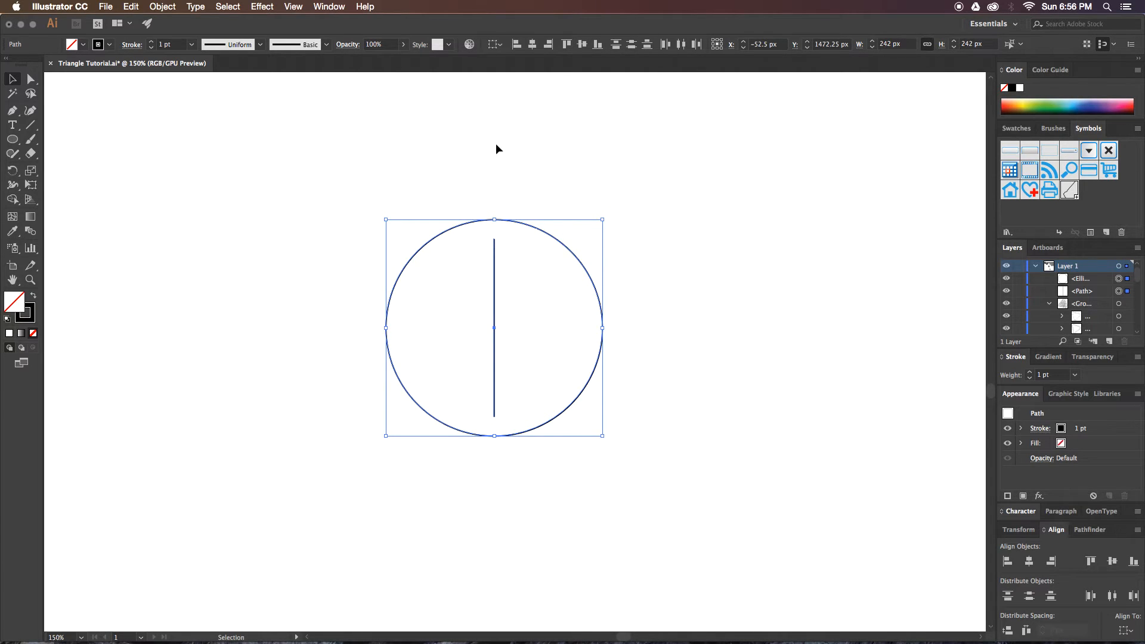
- Duplicate the vertical line and the circle in place, in front of the originals
{"action": "left_click", "coordinate": [501, 171]}
{"action": "left_click", "coordinate": [495, 252]}
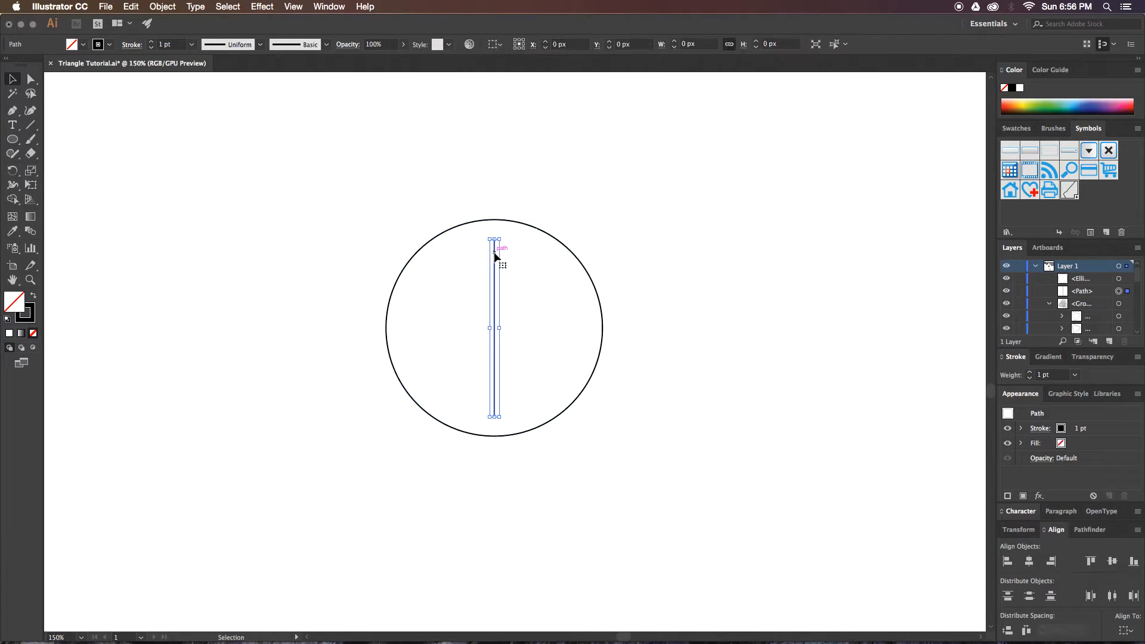
{"action": "left_click", "coordinate": [523, 222], "text": "shift"}
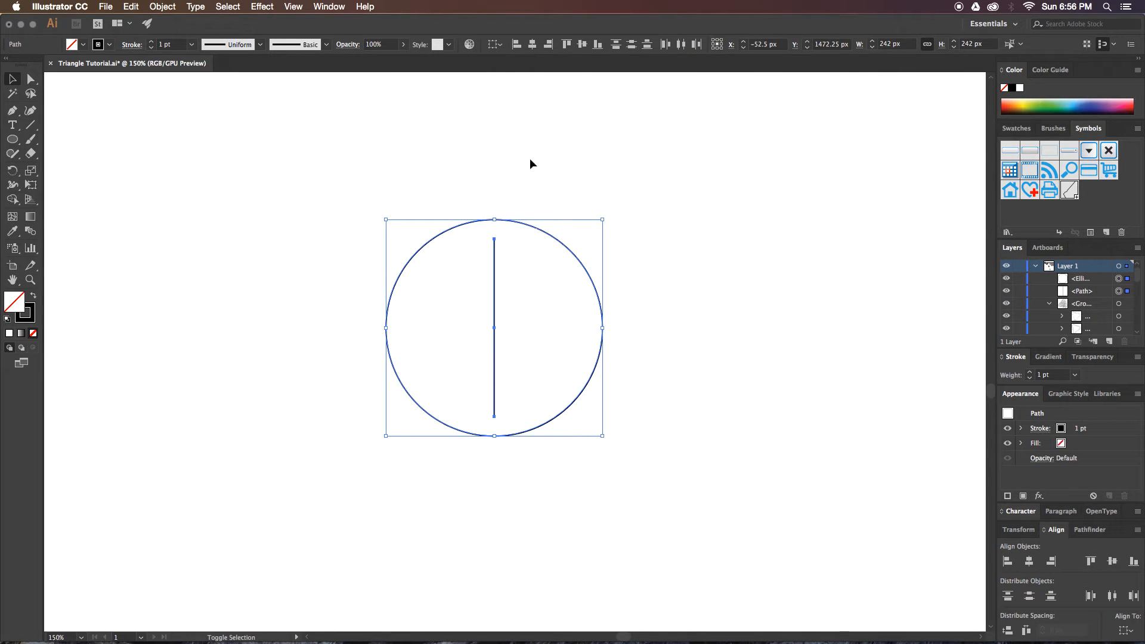
{"action": "key", "text": "a"}
{"action": "key", "text": "v"}
{"action": "key", "text": "a"}
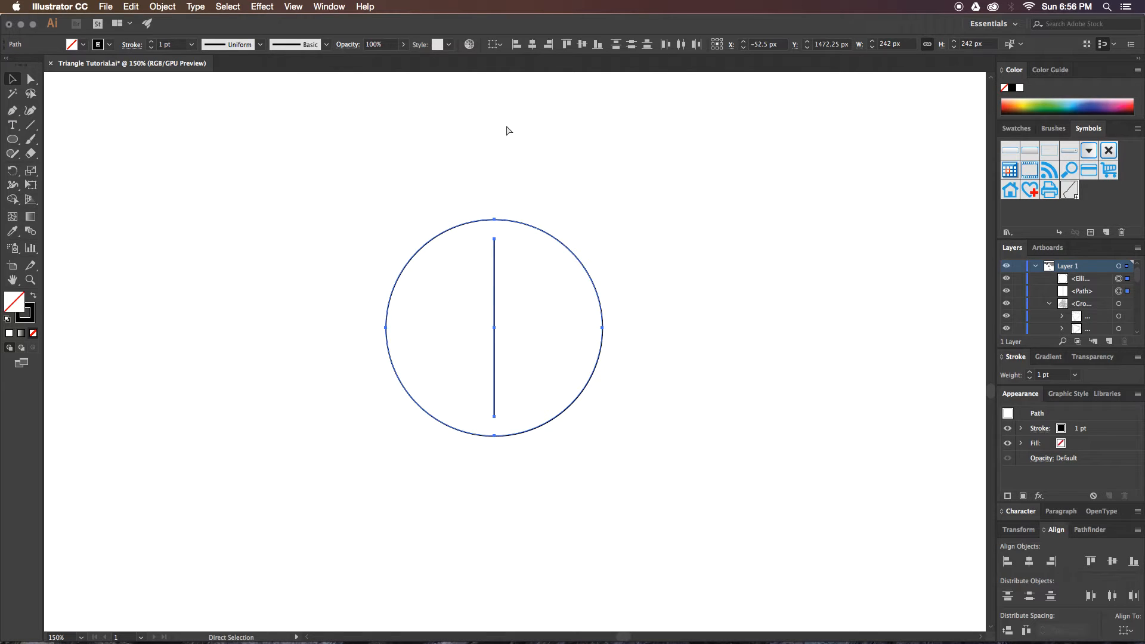
{"action": "key", "text": "super+c"}
{"action": "key", "text": "super+f"}
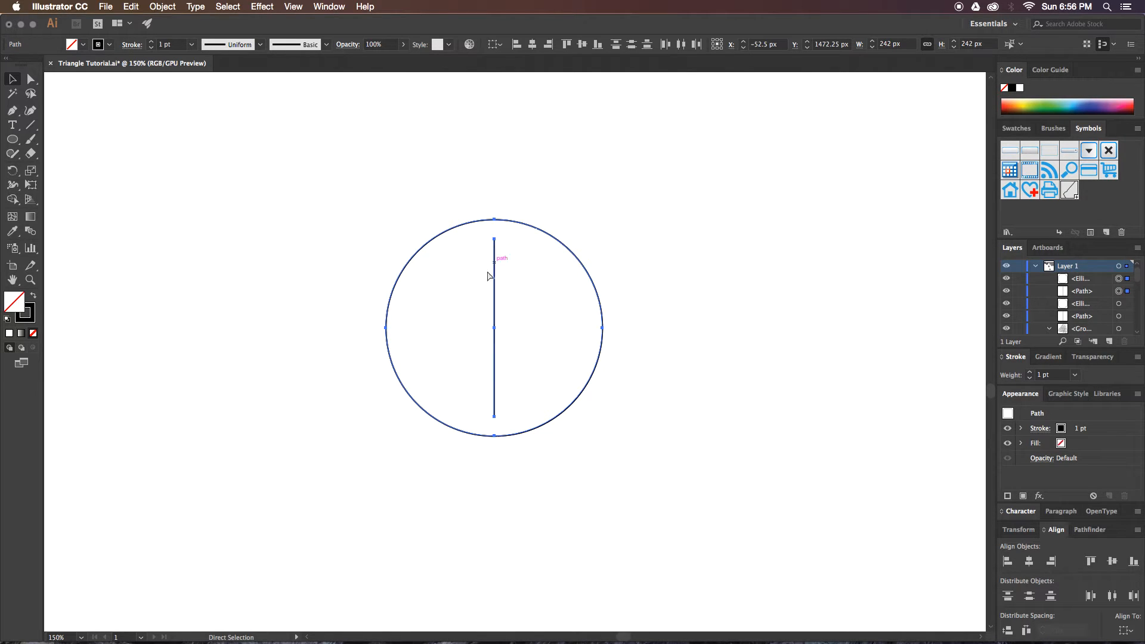
- Rotate the duplicated line and circle by 120°
{"action": "key", "text": "alt"}
{"action": "key", "text": "alt+super+r"}
{"action": "type", "text": "120"}
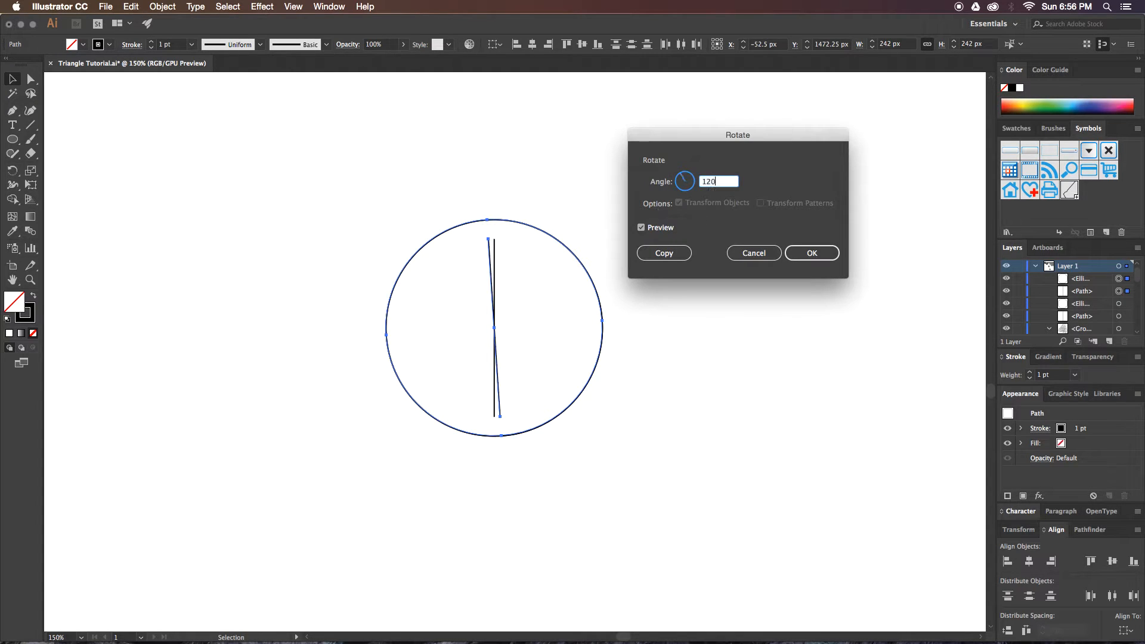
{"action": "key", "text": "Return"}
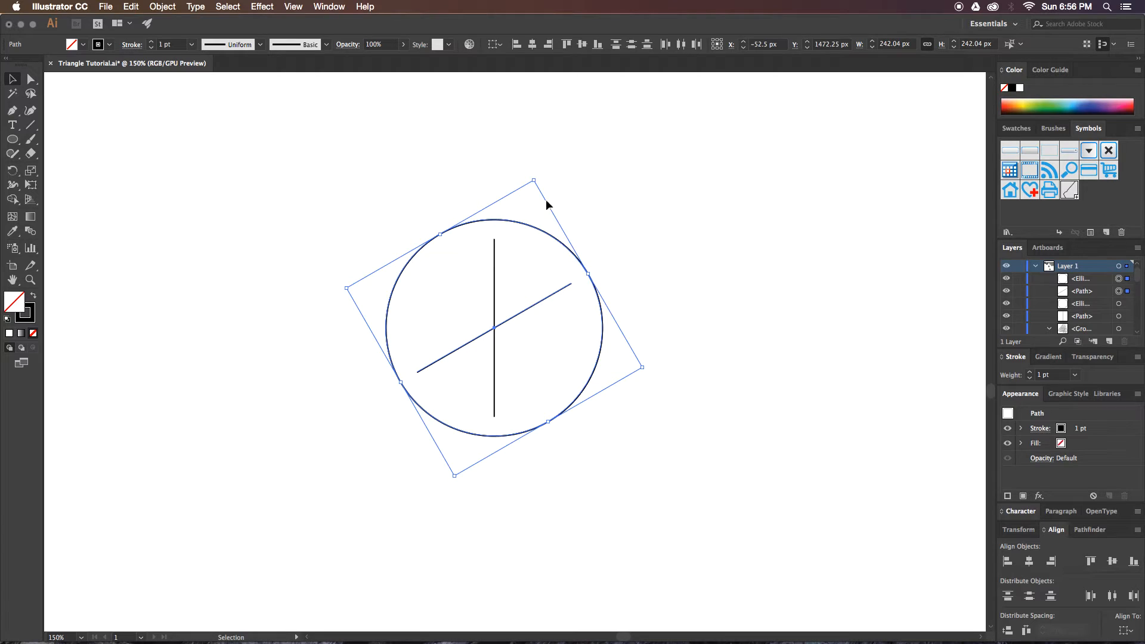
- Join the upper end of the vertical line to the lower-left end of the rotated line
{"action": "left_click", "coordinate": [540, 193]}
{"action": "key", "text": "a"}
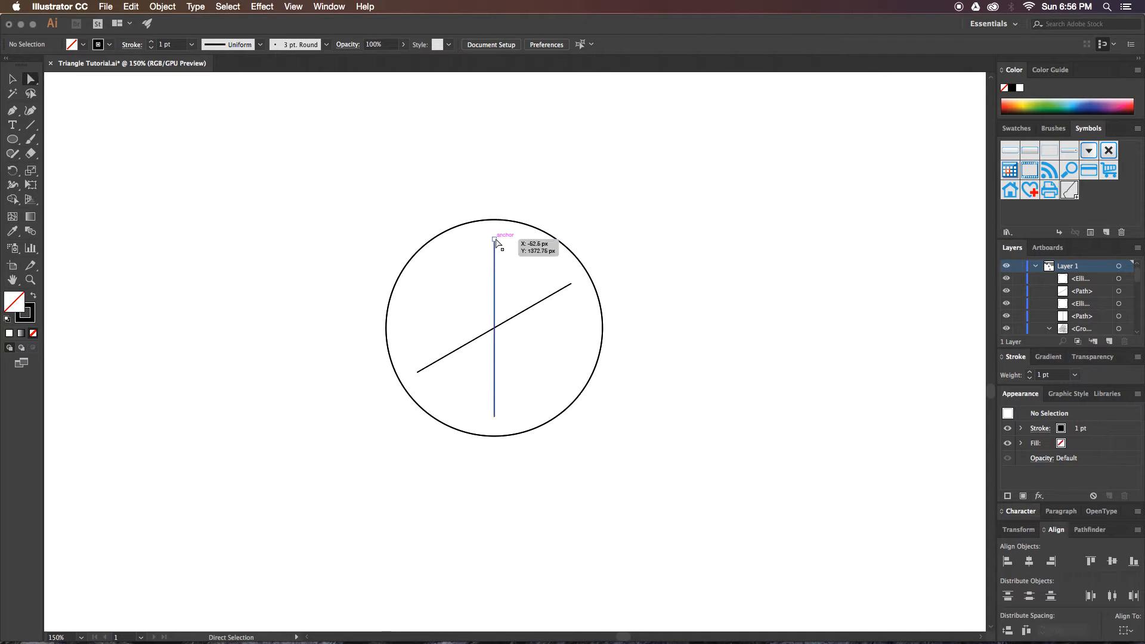
{"action": "left_click", "coordinate": [495, 239]}
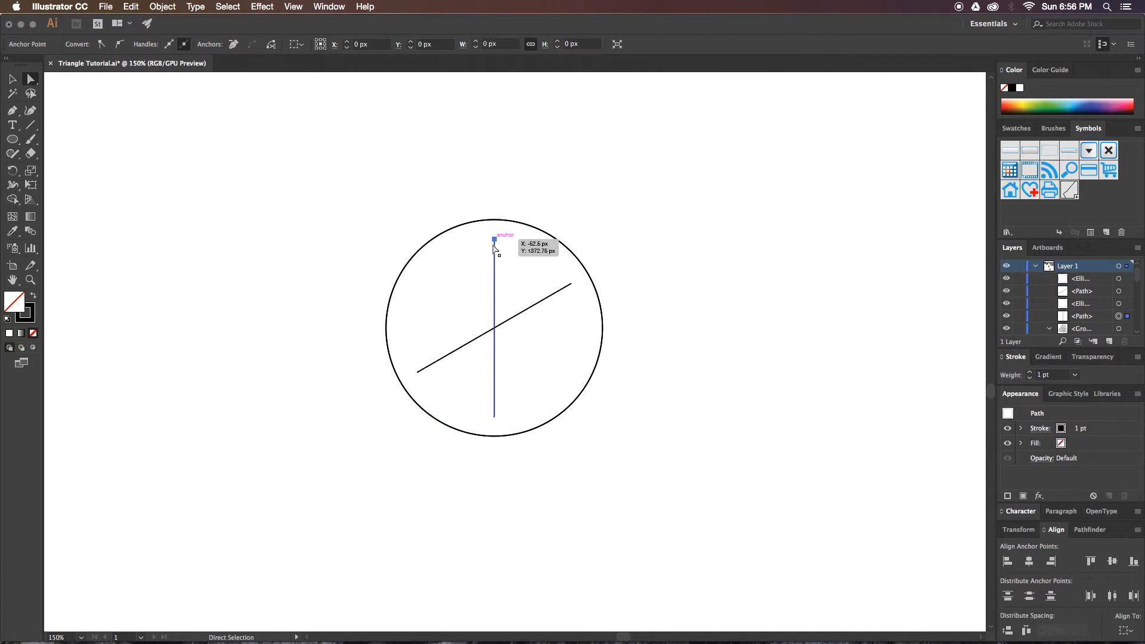
{"action": "left_click", "coordinate": [417, 371], "text": "shift"}
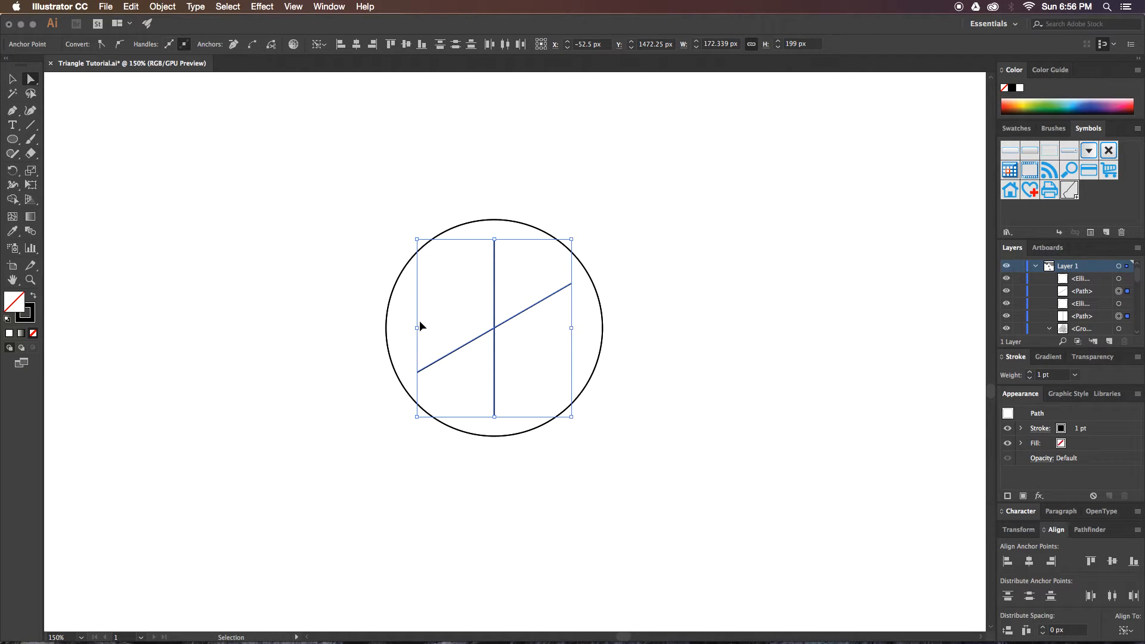
{"action": "key", "text": "super+j"}
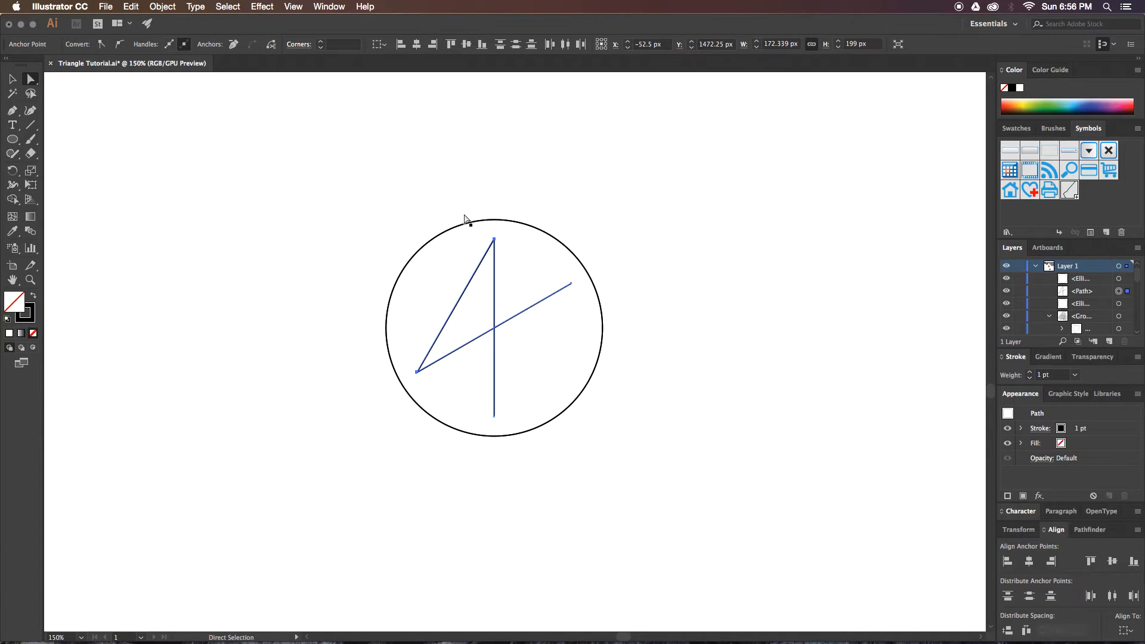
- Duplicate the joined path together with its circle in place, in front of the originals
{"action": "key", "text": "super"}
{"action": "left_click_drag", "start_coordinate": [502, 293], "coordinate": [501, 291]}
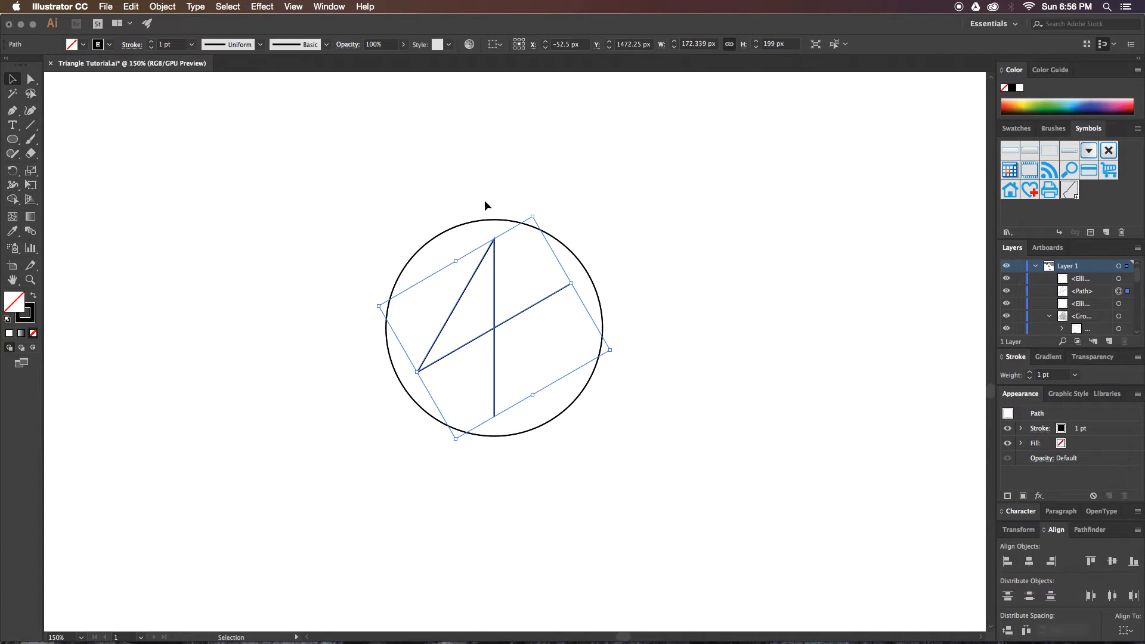
{"action": "mouse_move", "coordinate": [508, 294]}
{"action": "left_mouse_down"}
{"action": "mouse_move", "coordinate": [460, 293]}
{"action": "mouse_move", "coordinate": [521, 298]}
{"action": "left_mouse_up"}
{"action": "left_click", "coordinate": [494, 220], "text": "shift"}
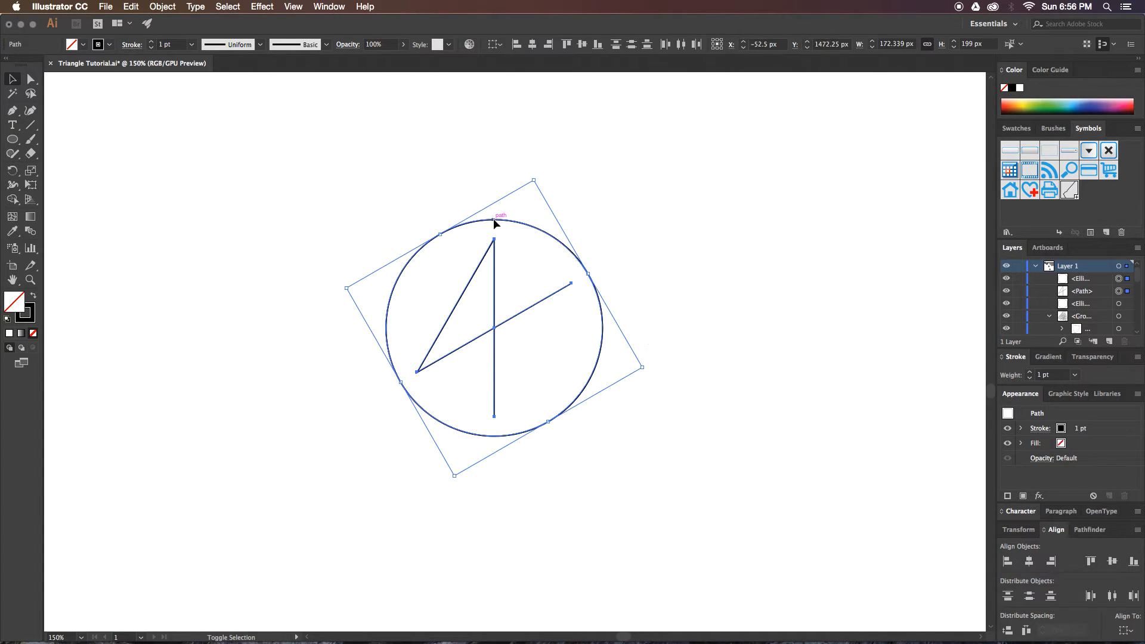
{"action": "key", "text": "alt+super"}
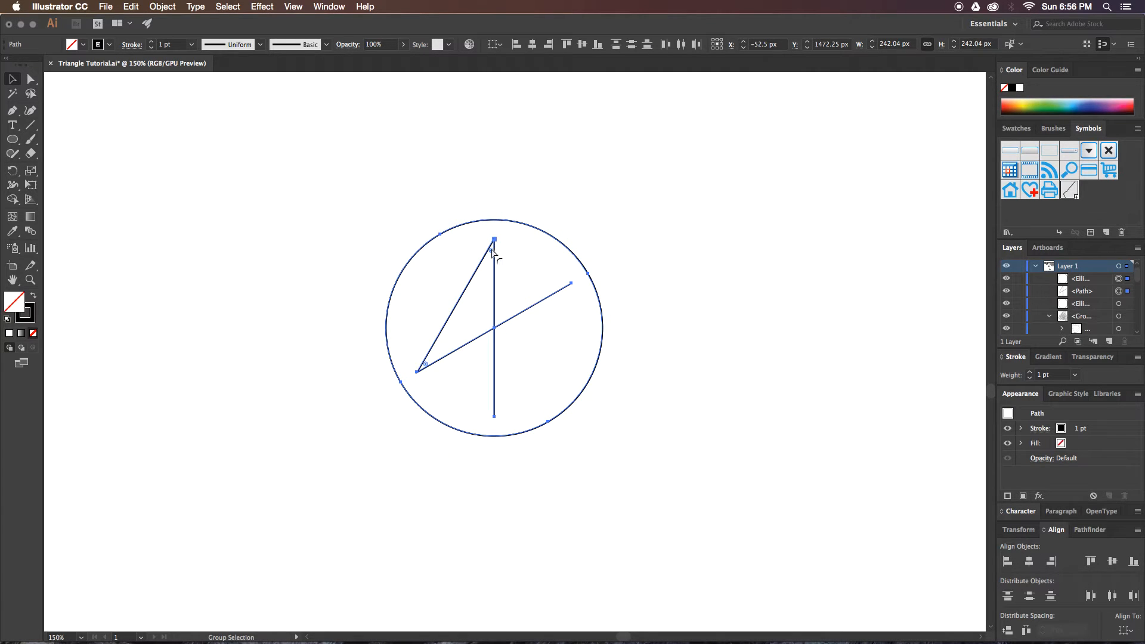
{"action": "key", "text": "alt+super+r"}
{"action": "left_click", "coordinate": [751, 251]}
{"action": "key", "text": "super+f"}
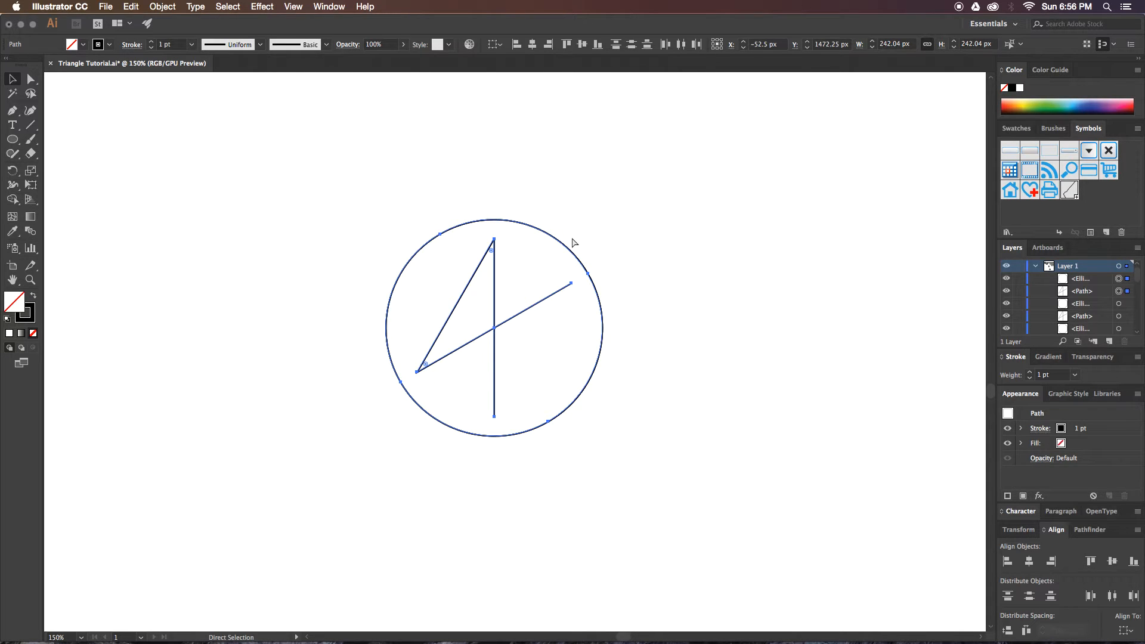
- Repeat the 120° rotation on the duplicated path and circle to complete the three sides of the triangle
{"action": "key", "text": "super+d"}
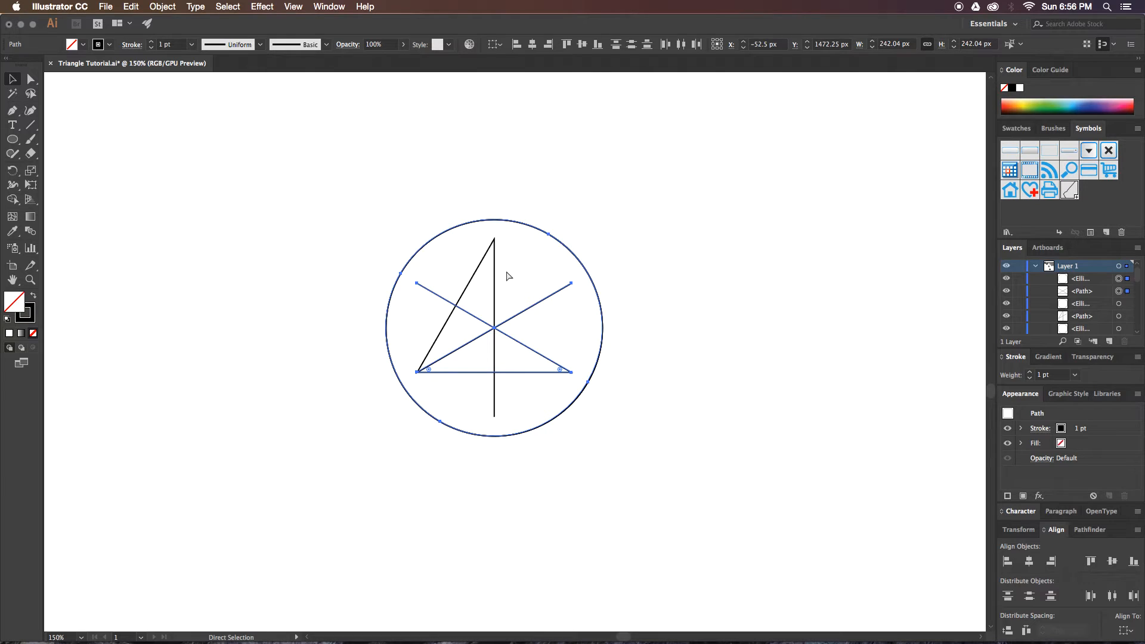
{"action": "key", "text": "super+d"}
{"action": "key", "text": "v"}
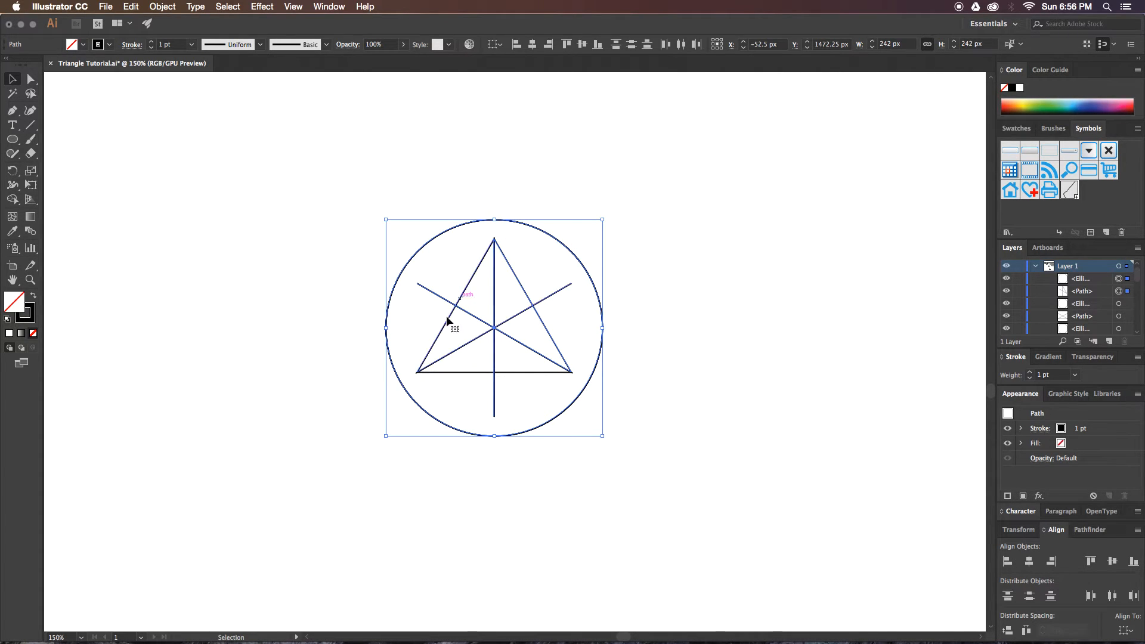
- Cut the paths at the anchor points on the triangle's three corners
{"action": "key", "text": "a"}
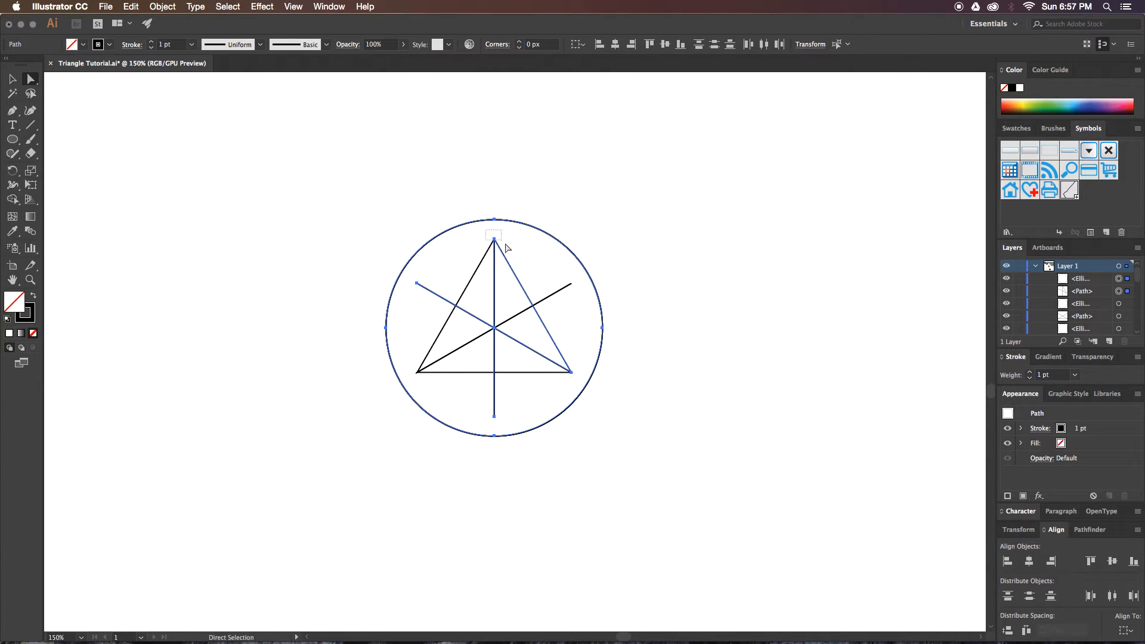
{"action": "left_click", "coordinate": [494, 240]}
{"action": "left_click", "coordinate": [417, 372], "text": "shift"}
{"action": "left_click", "coordinate": [572, 372], "text": "shift"}
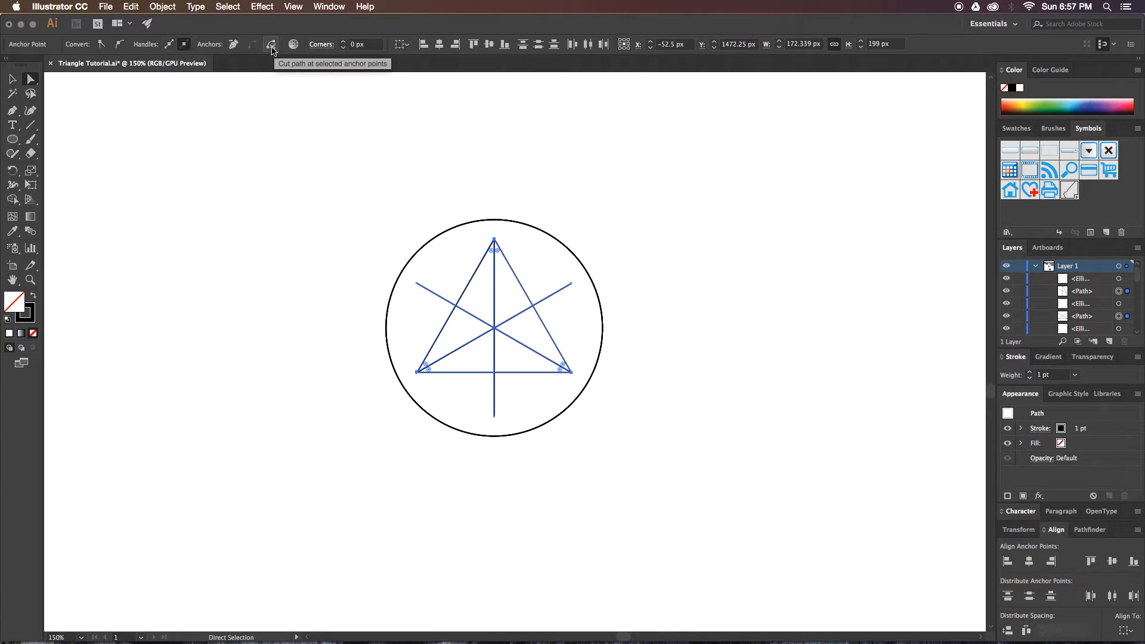
{"action": "left_click", "coordinate": [271, 45]}
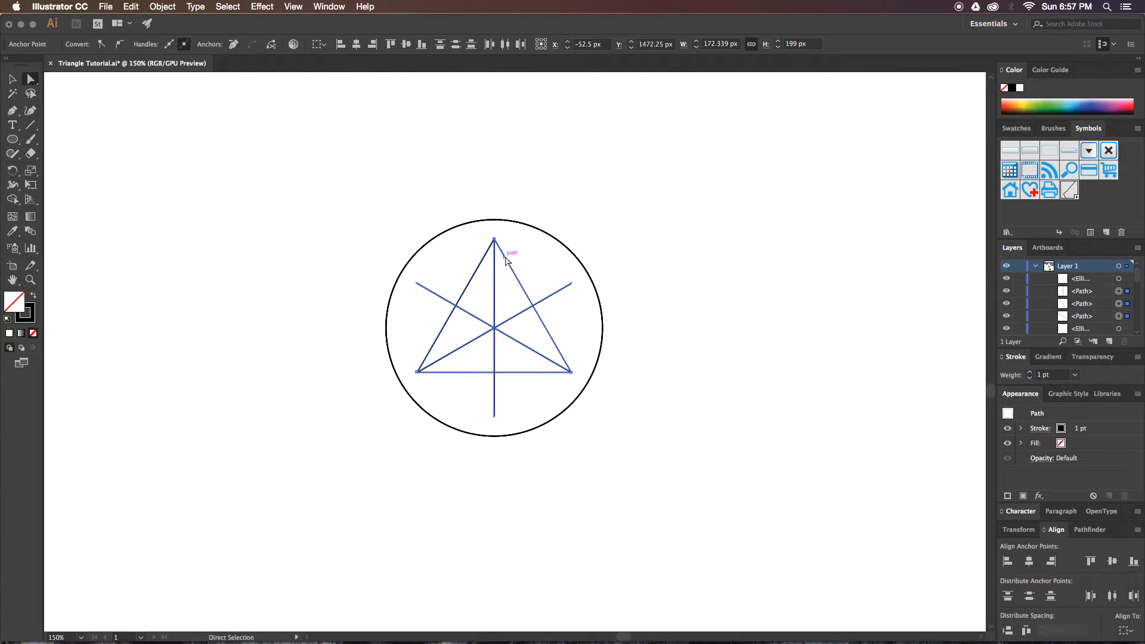
- Delete the three lines crossing at the circle's center, keeping the triangle sides and the circle
{"action": "key", "text": "v"}
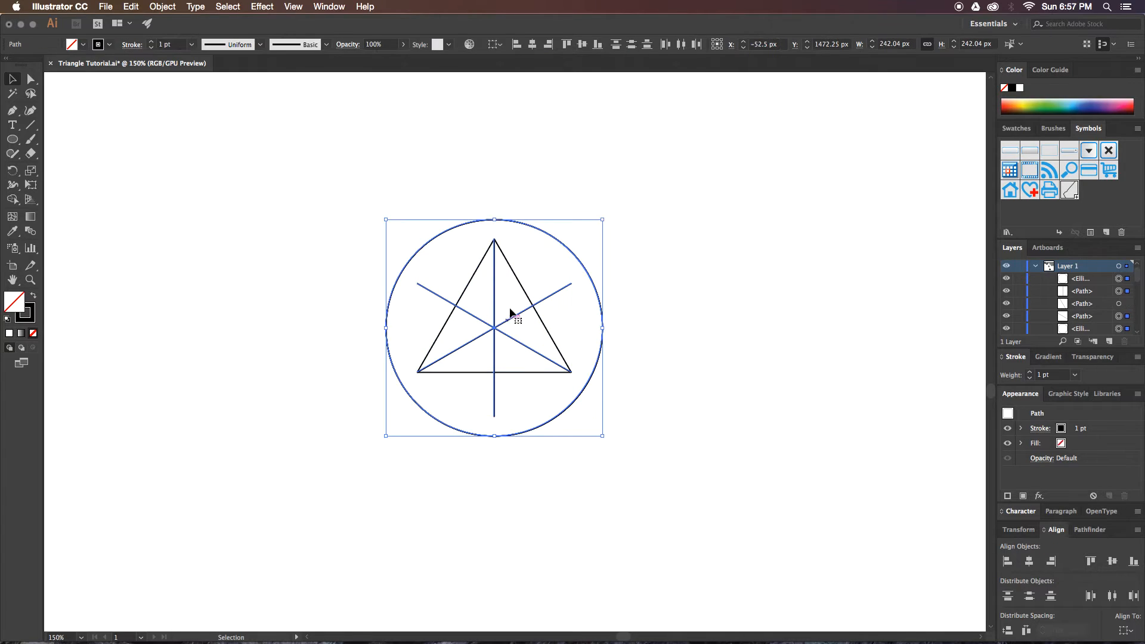
{"action": "left_click", "coordinate": [554, 241], "text": "shift"}
{"action": "key", "text": "a"}
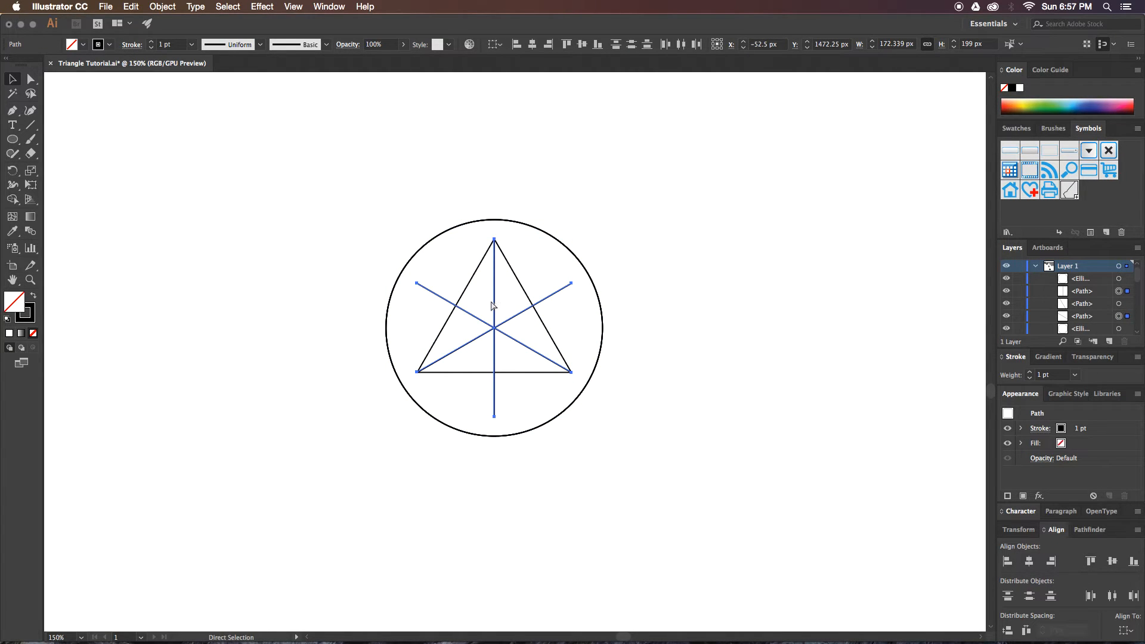
{"action": "key", "text": "Delete"}
{"action": "key", "text": "v"}
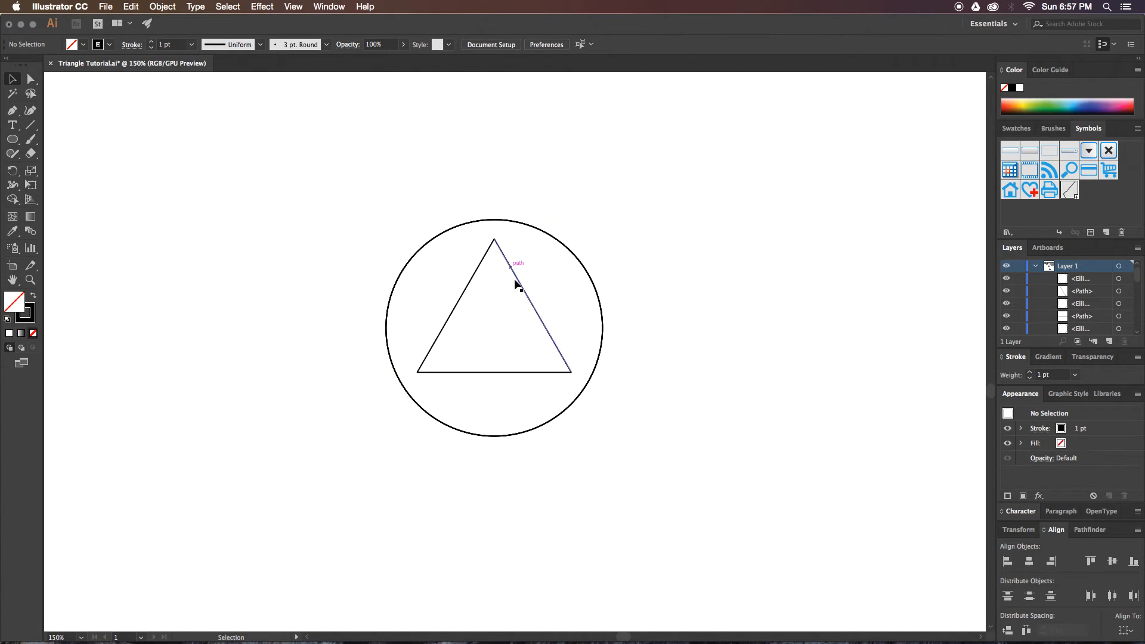
- Join the end points of the triangle's sides at the corners into one closed path
{"action": "key", "text": "a"}
{"action": "left_click", "coordinate": [524, 292]}
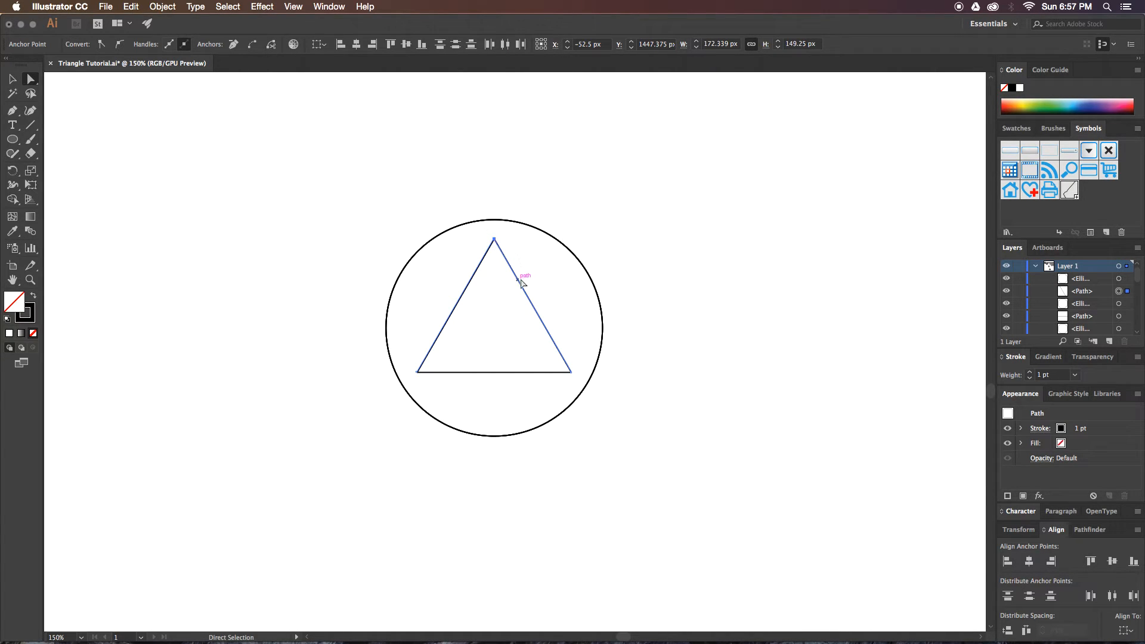
{"action": "key", "text": "super"}
{"action": "key", "text": "super+j"}
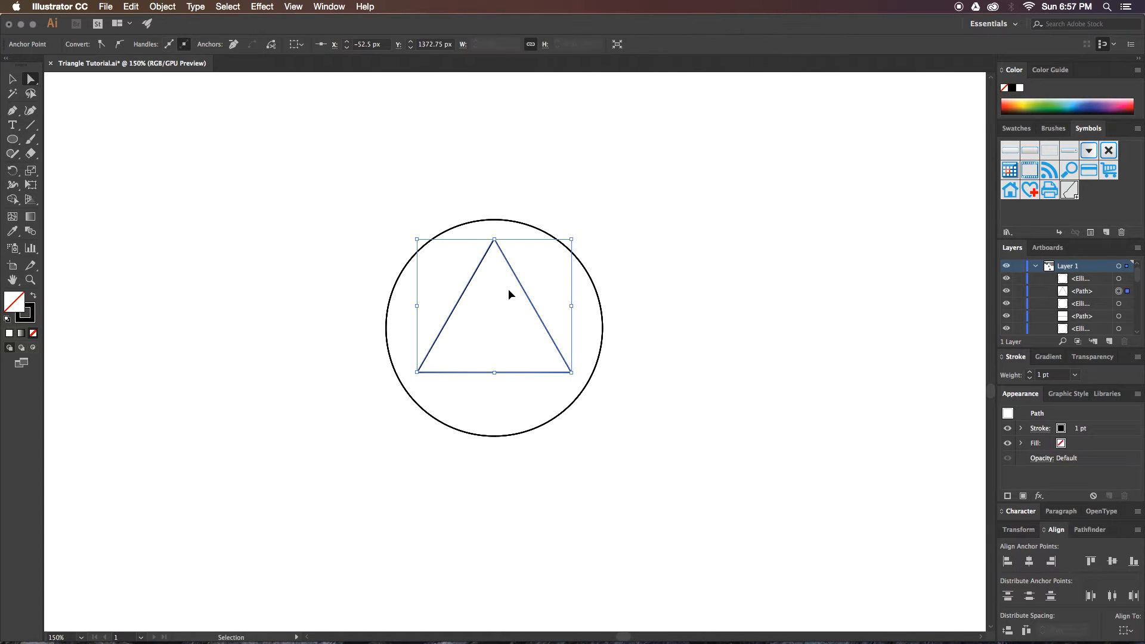
{"action": "left_click_drag", "start_coordinate": [567, 355], "coordinate": [585, 378]}
{"action": "key", "text": "super+z"}
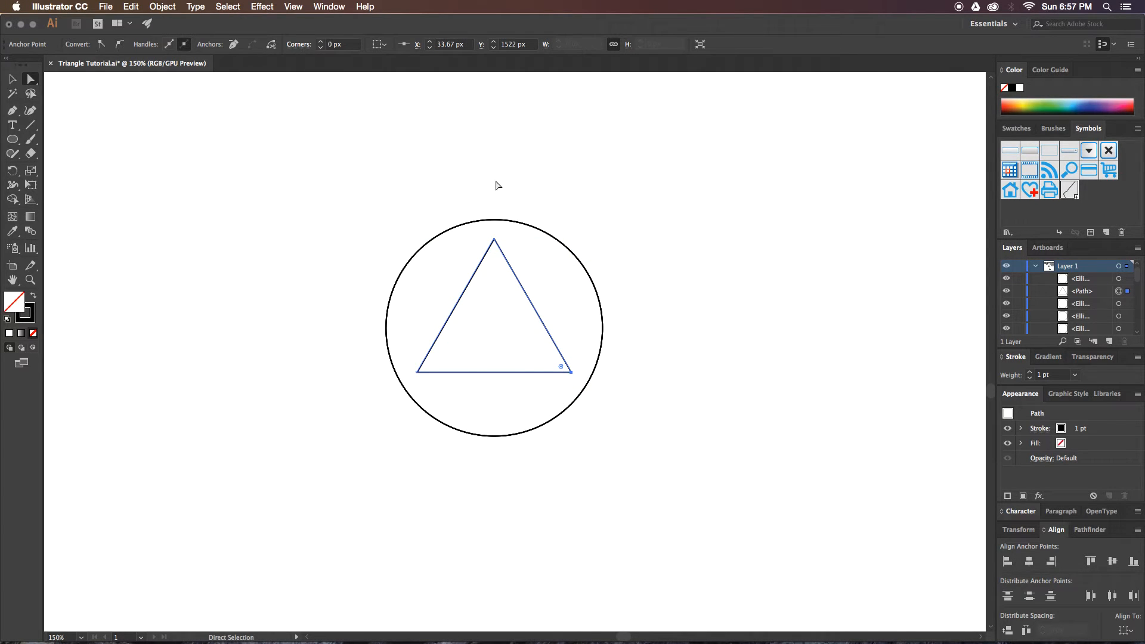
- With the circle and triangle selected, start recording a new action named "Rotate and Scale" in the Default Actions set
{"action": "key", "text": "super"}
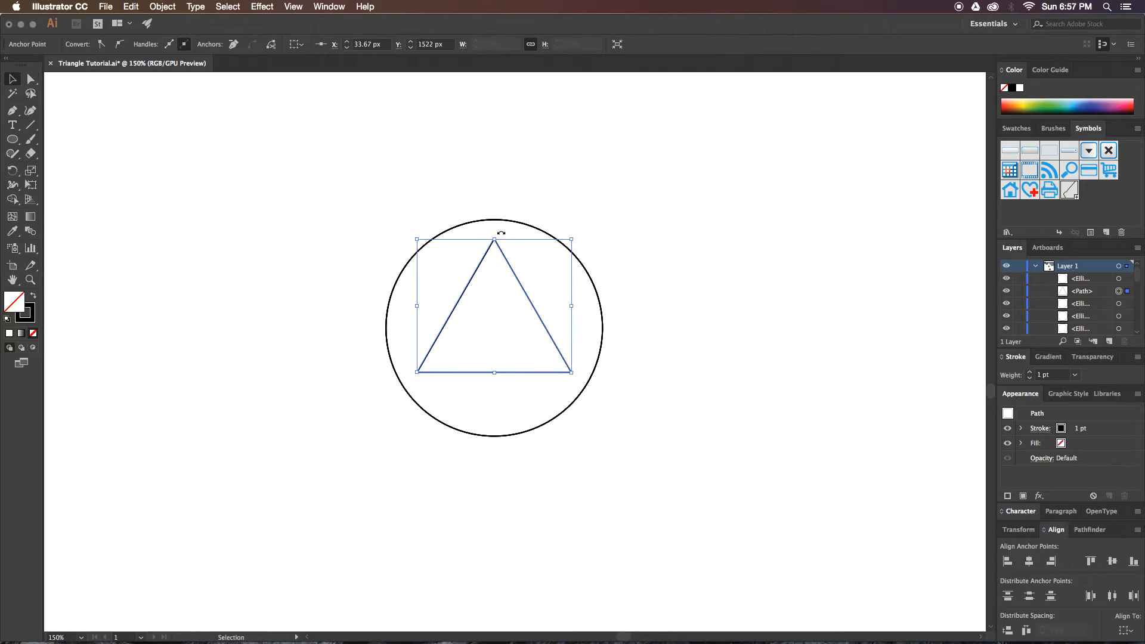
{"action": "left_click", "coordinate": [493, 222]}
{"action": "key", "text": "super"}
{"action": "left_click", "coordinate": [506, 260], "text": "shift"}
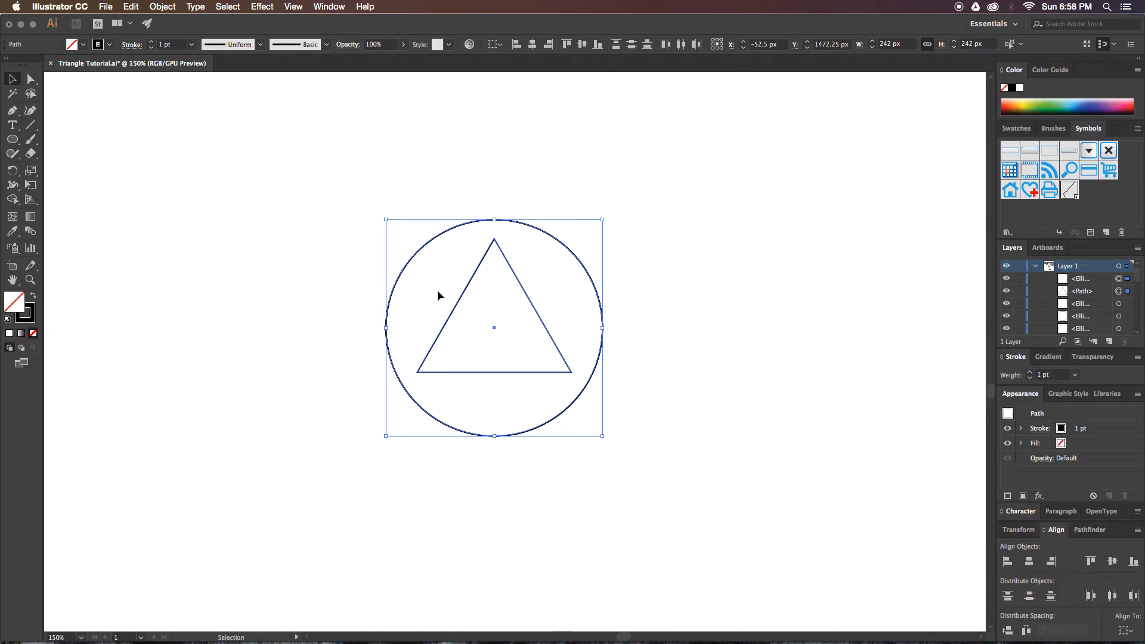
{"action": "left_click", "coordinate": [328, 7]}
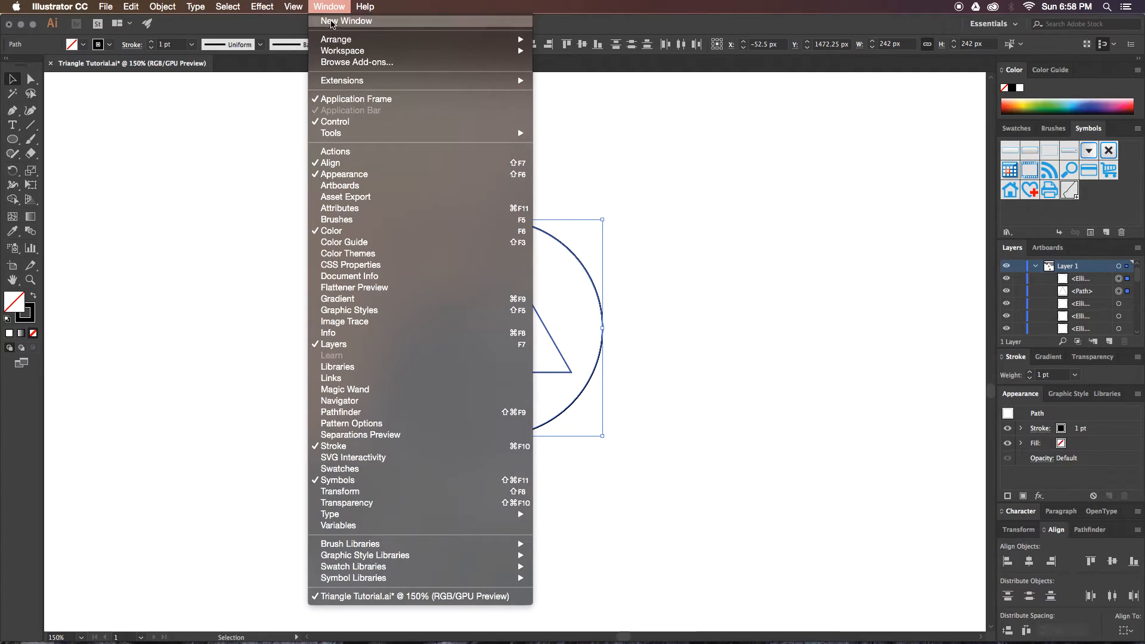
{"action": "left_click", "coordinate": [356, 153]}
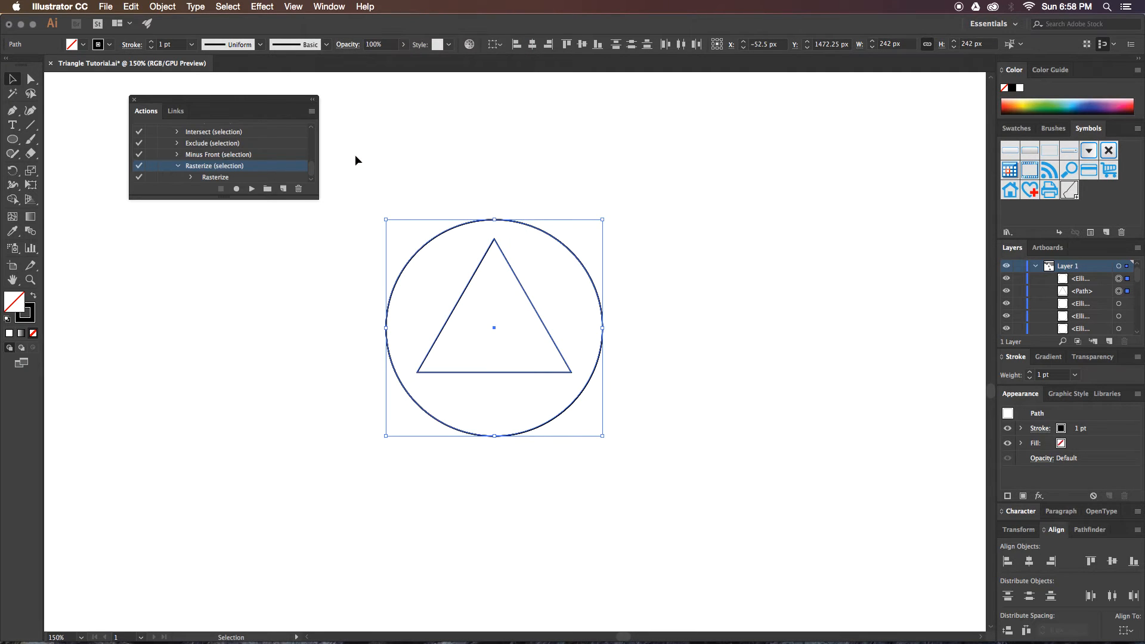
{"action": "left_click", "coordinate": [284, 189]}
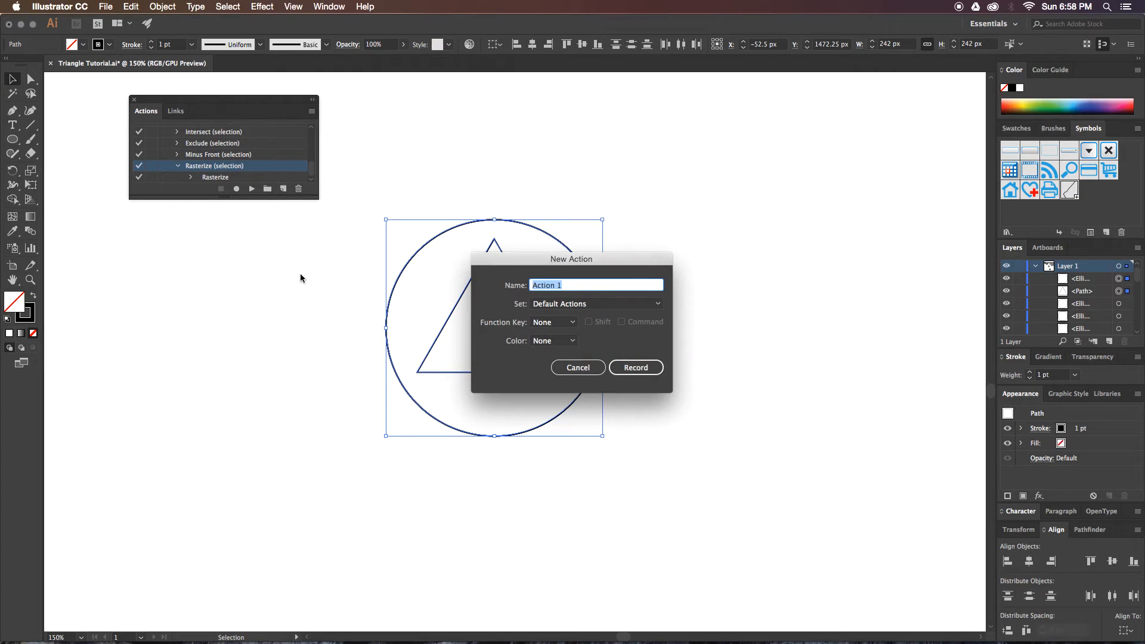
{"action": "type", "text": "Rotate and Scale"}
{"action": "key", "text": "Return"}
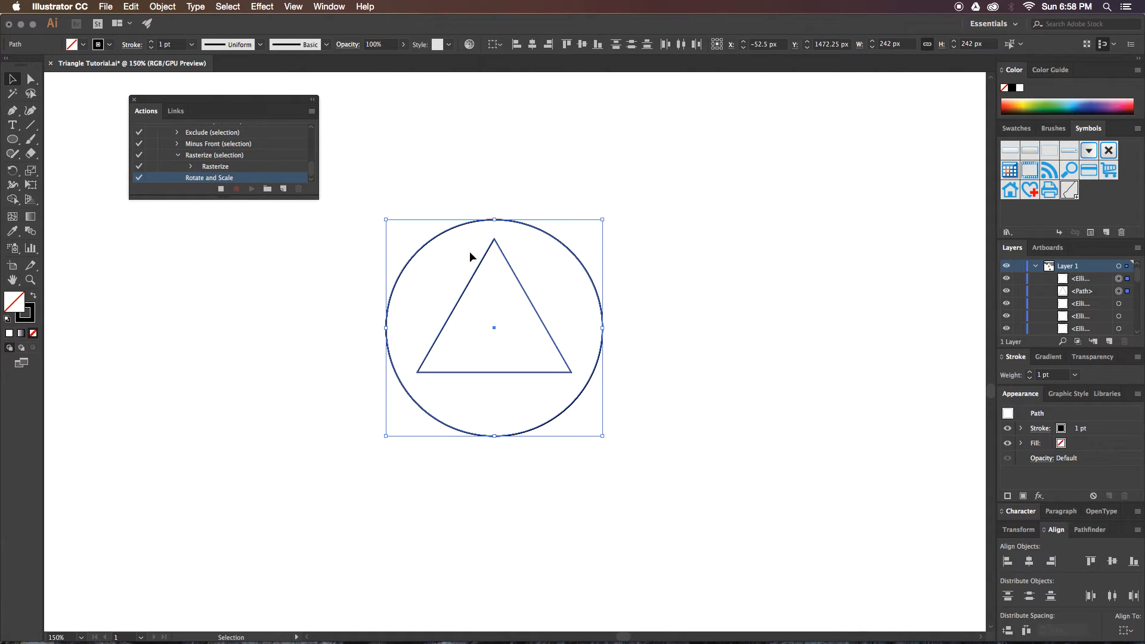
{"action": "key", "text": "a"}
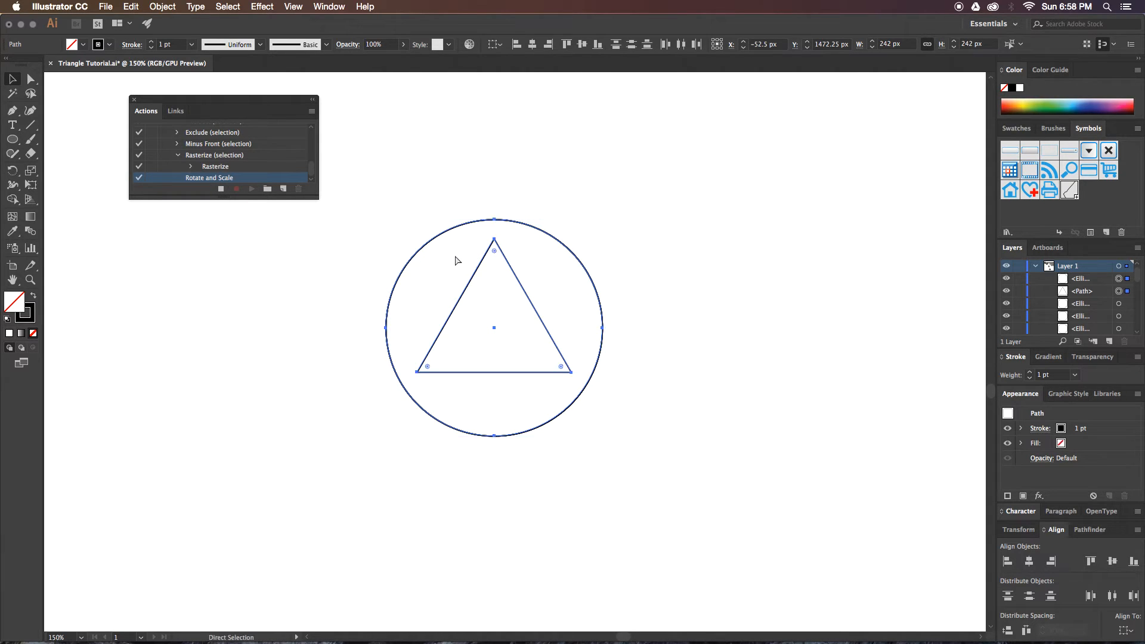
- Copy the circle and triangle, paste them in front, and rotate the copies by 3.75°
{"action": "key", "text": "super+c"}
{"action": "key", "text": "super+f"}
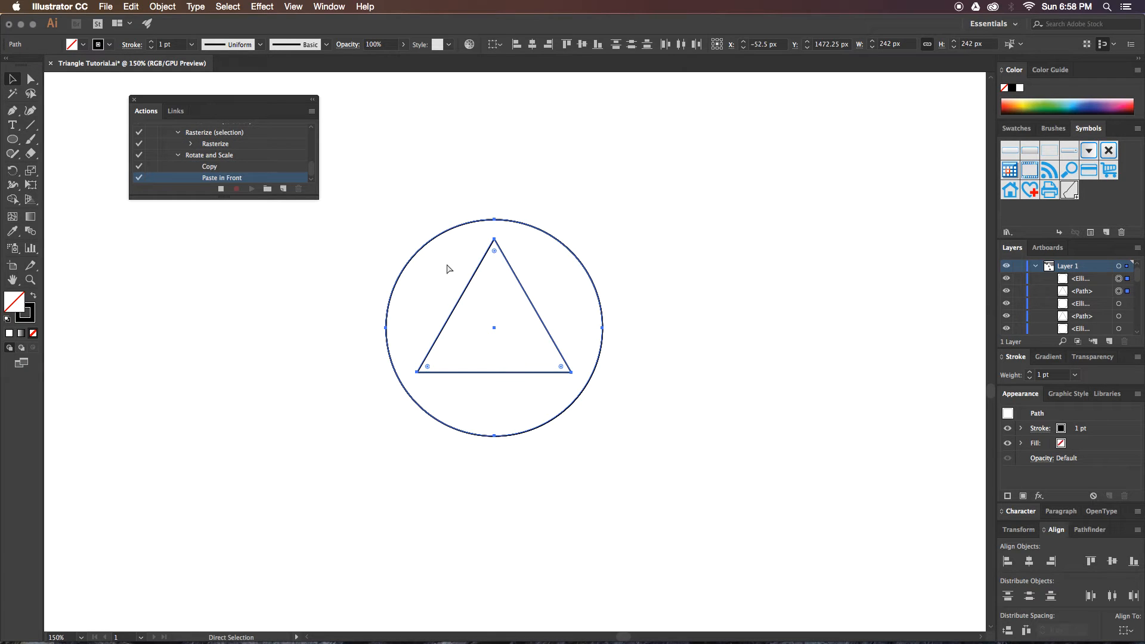
{"action": "key", "text": "alt"}
{"action": "key", "text": "alt+super+r"}
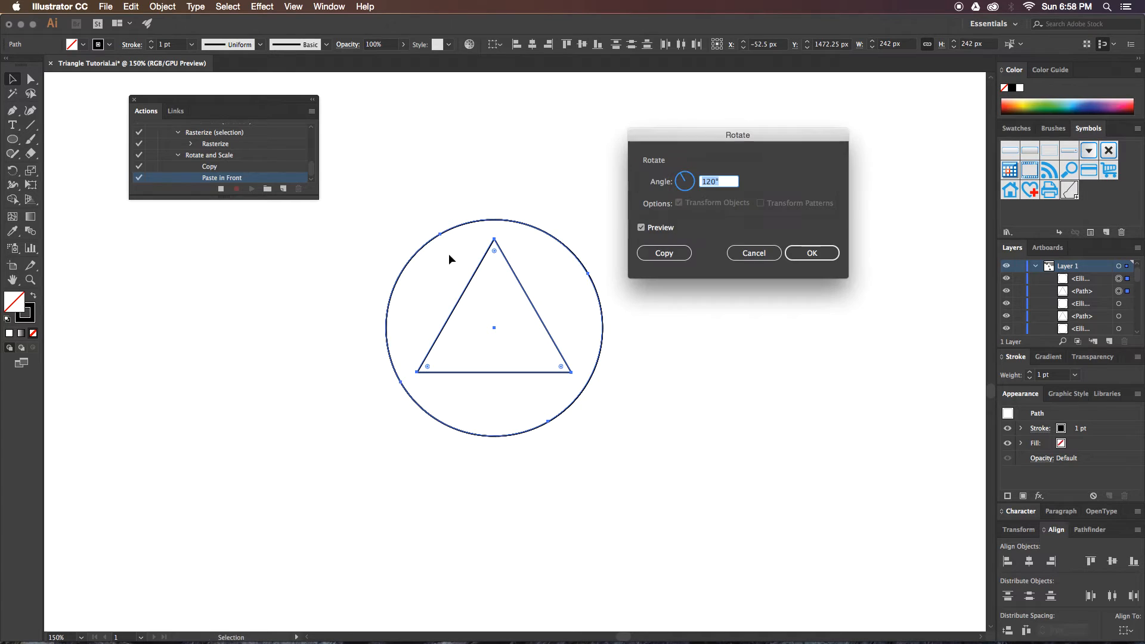
{"action": "type", "text": "3.75"}
{"action": "left_click", "coordinate": [804, 253]}
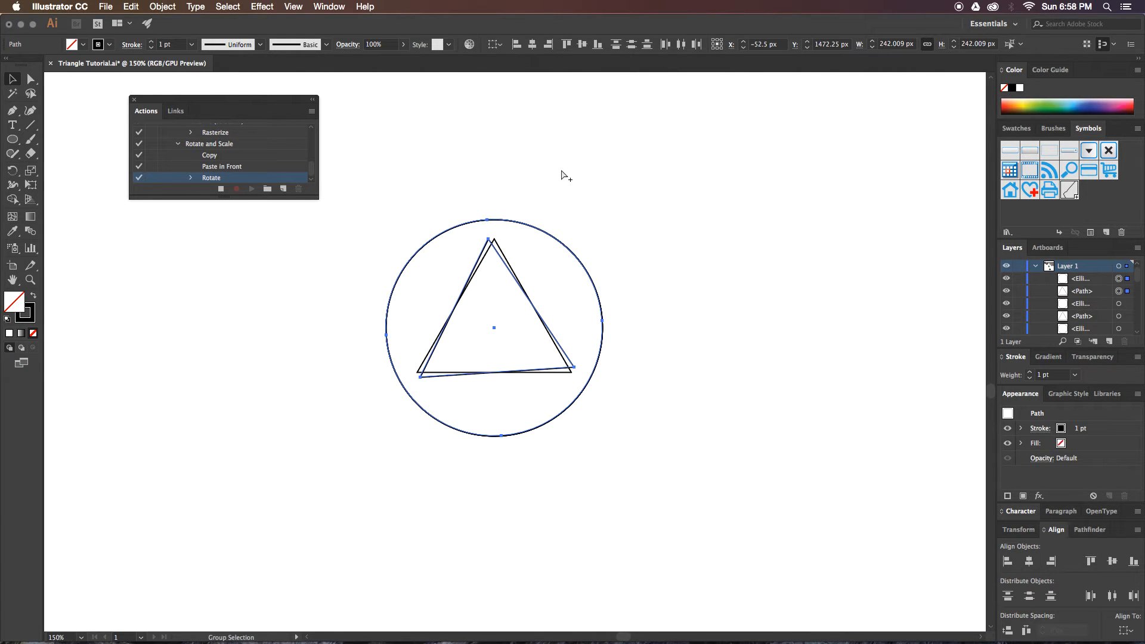
- Scale the rotated circle and triangle uniformly to 89% and stop recording the action
{"action": "key", "text": "super+alt+s"}
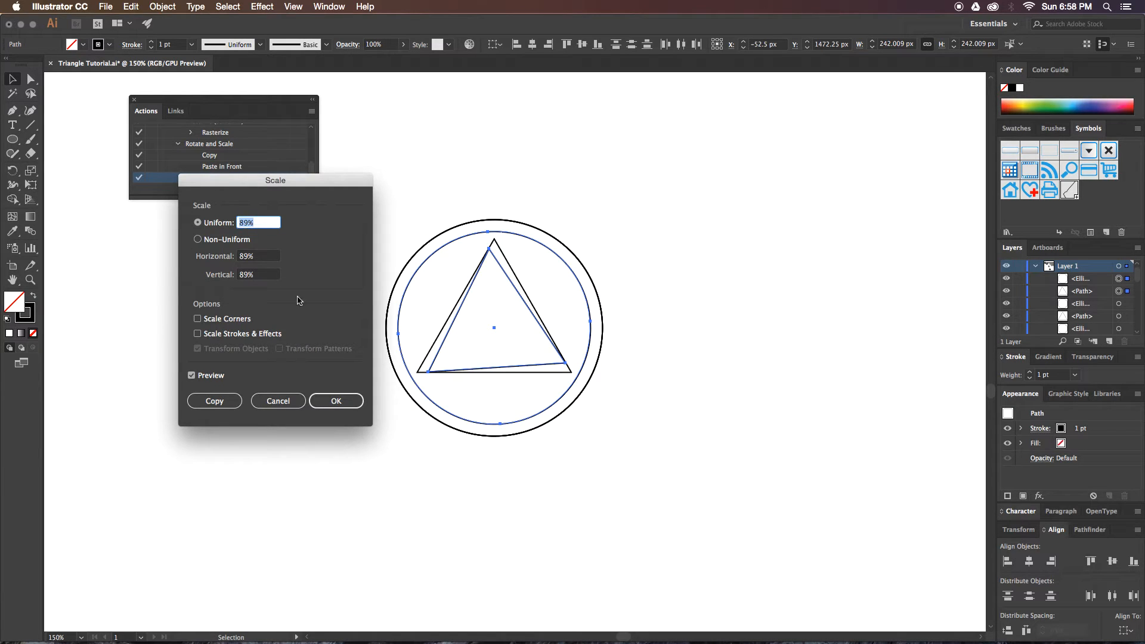
{"action": "left_click", "coordinate": [339, 397]}
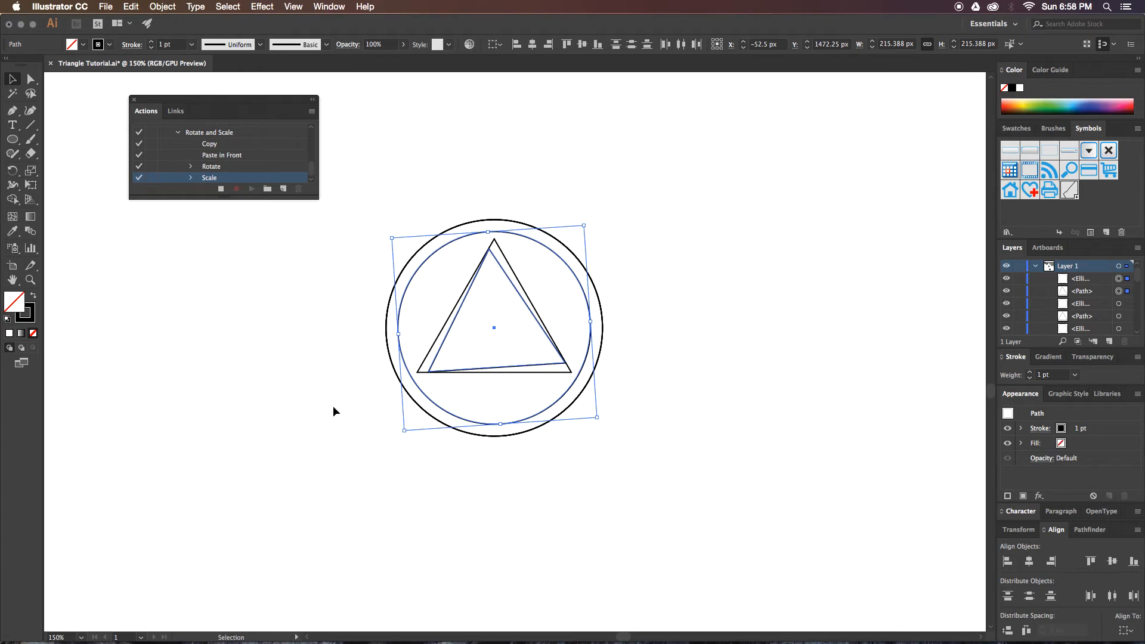
{"action": "left_click", "coordinate": [220, 189]}
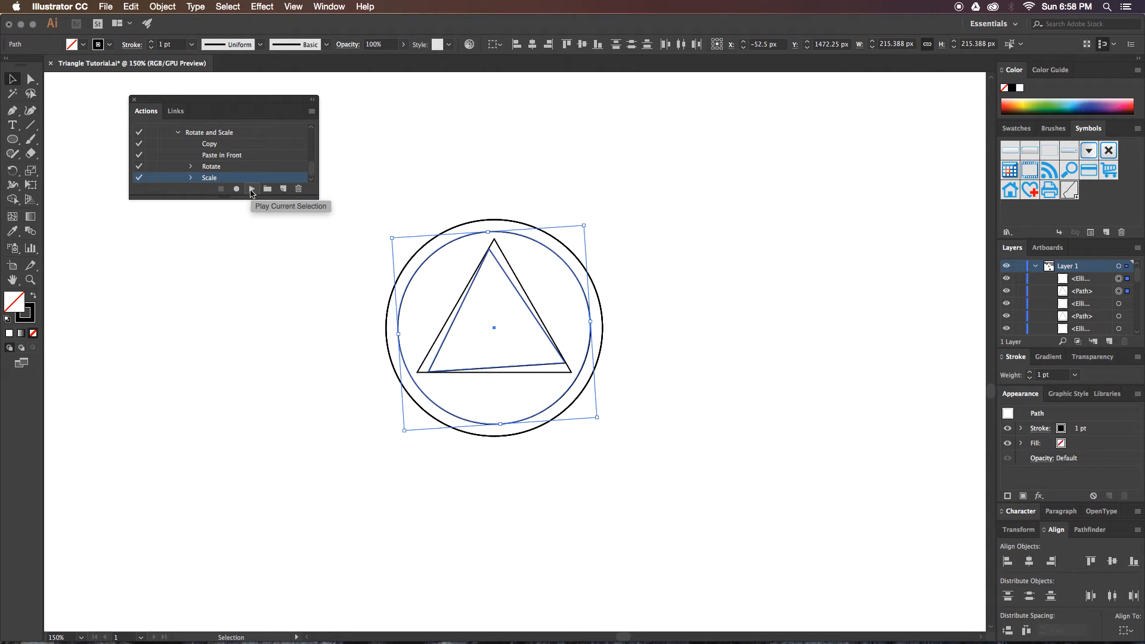
- Play the whole "Rotate and Scale" action repeatedly until the innermost circle is about 75 px wide
{"action": "left_click", "coordinate": [251, 189]}
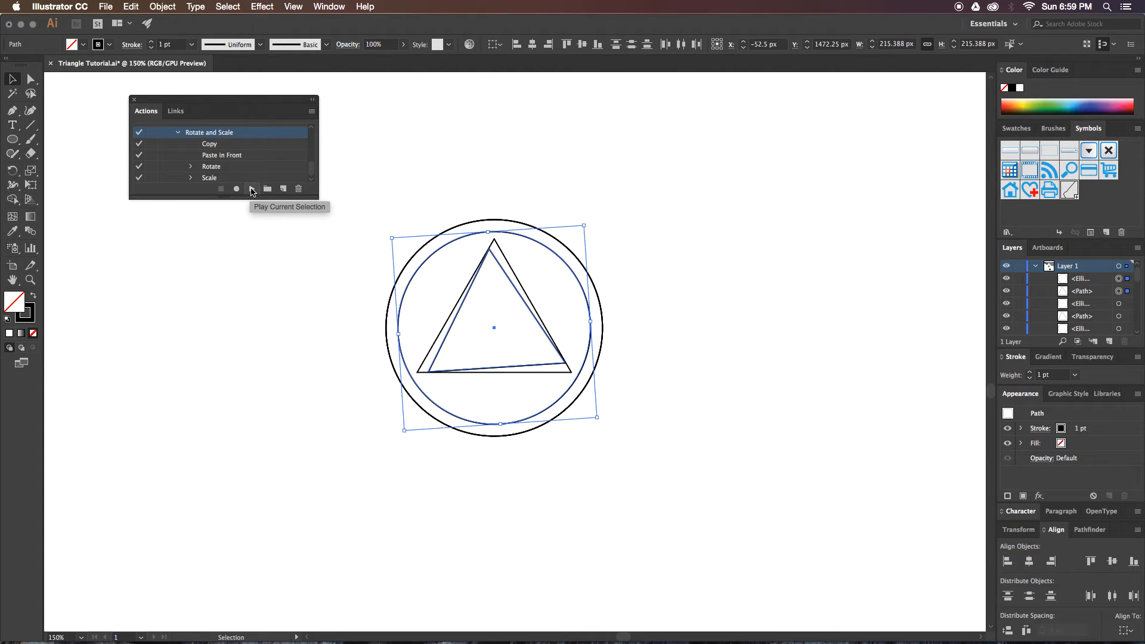
{"action": "left_click", "coordinate": [252, 190]}
{"action": "left_click", "coordinate": [251, 189]}
{"action": "left_click", "coordinate": [251, 189]}
{"action": "left_click", "coordinate": [251, 189]}
{"action": "left_click", "coordinate": [251, 189]}
{"action": "left_click", "coordinate": [251, 190]}
{"action": "left_click", "coordinate": [251, 190]}
{"action": "left_click", "coordinate": [250, 190]}
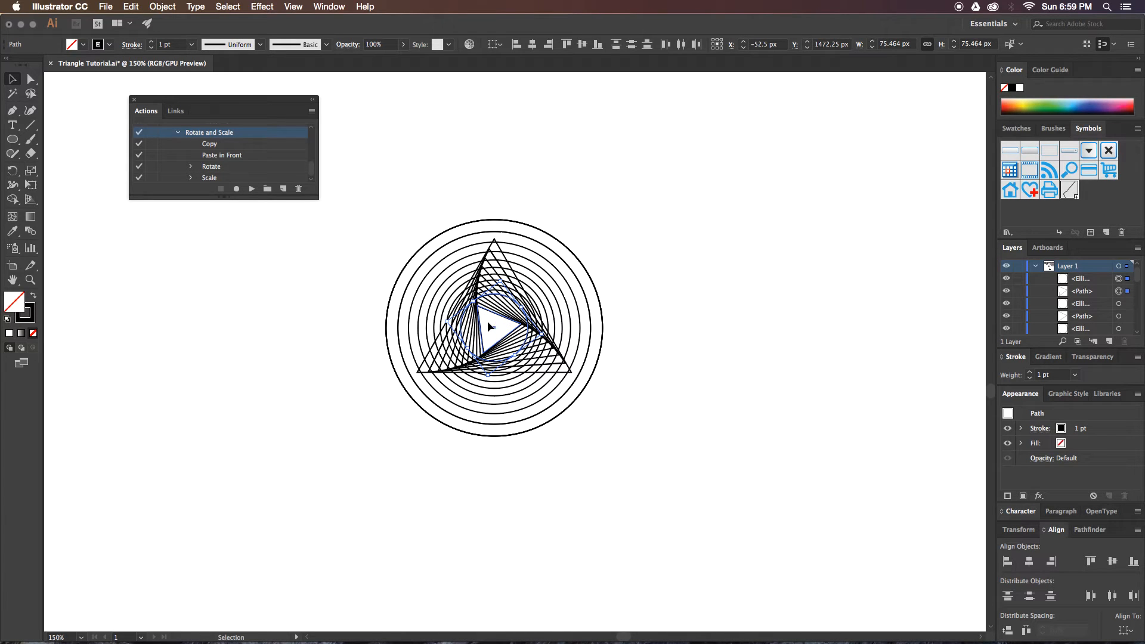
- Delete the concentric inner circles, keeping the outer circle and the nested triangles
{"action": "left_click", "coordinate": [488, 323]}
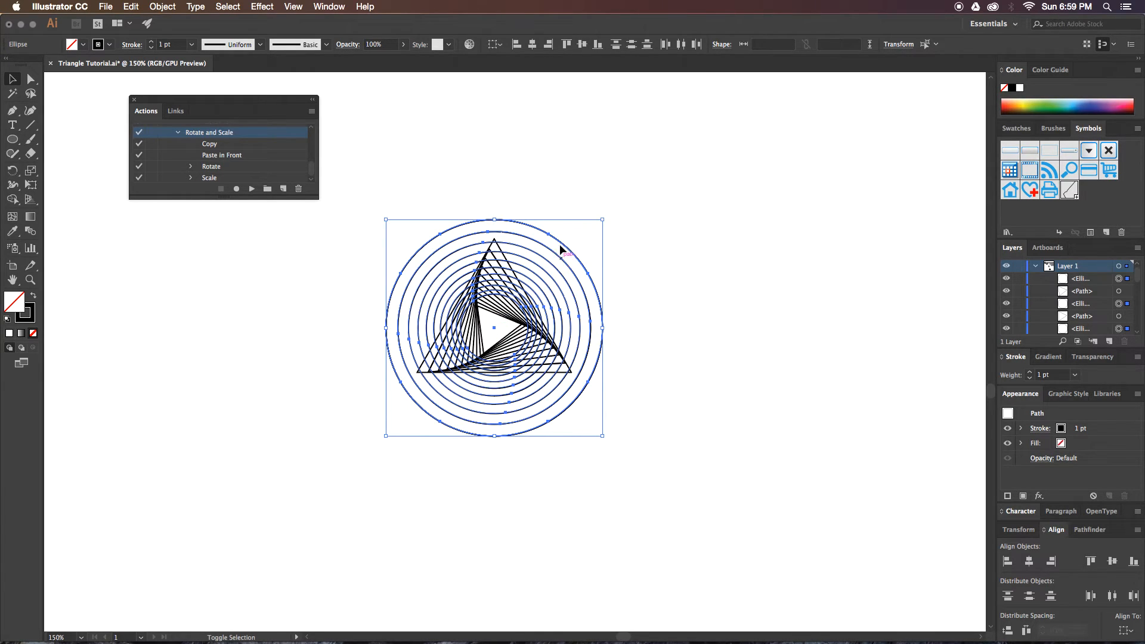
{"action": "key", "text": "Delete"}
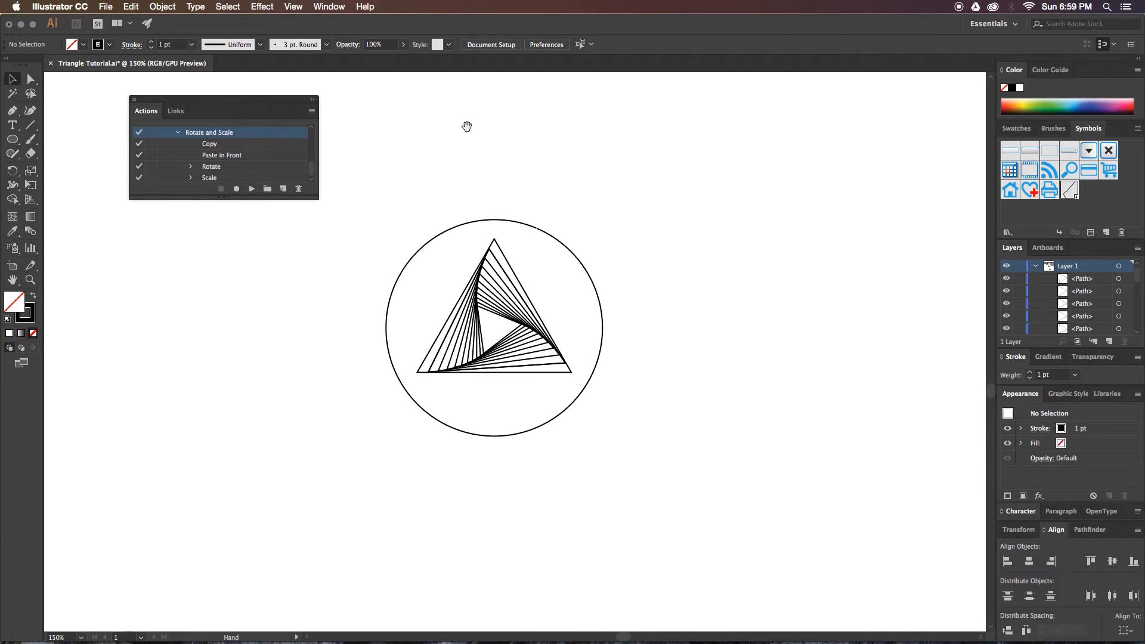
- Examine the finished spiral triangle variations elsewhere in the document
{"action": "scroll", "coordinate": [467, 127], "scroll_direction": "up", "scroll_amount": 15}
{"action": "scroll", "coordinate": [467, 127], "scroll_direction": "left", "scroll_amount": 5}
{"action": "scroll", "coordinate": [619, 362], "scroll_direction": "up", "scroll_amount": 8}
{"action": "scroll", "coordinate": [620, 362], "scroll_direction": "left", "scroll_amount": 12}
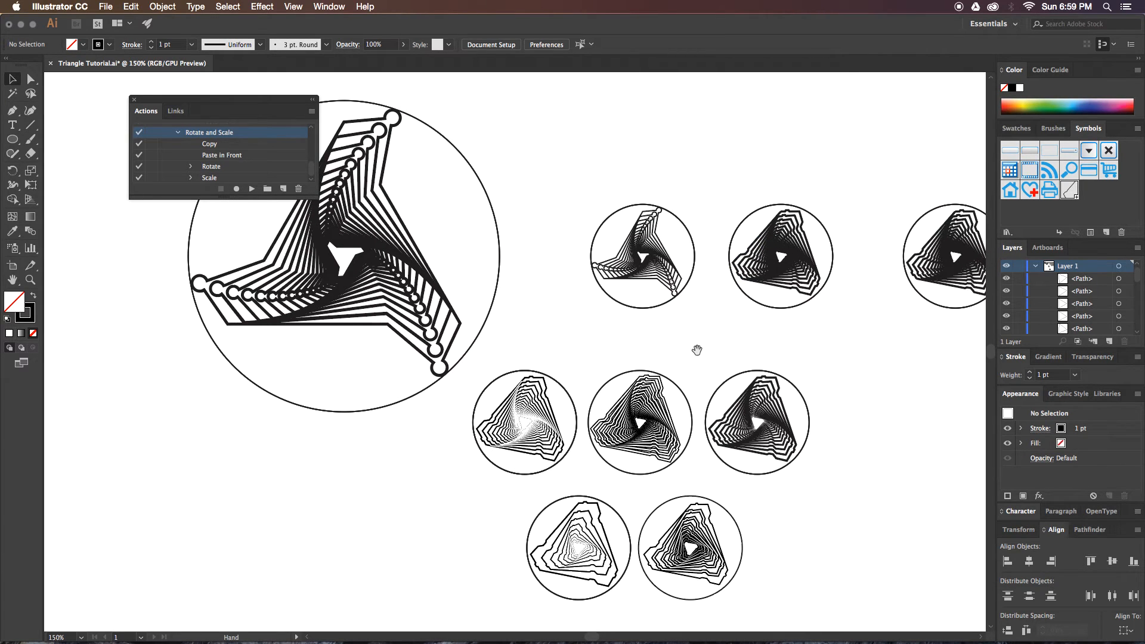
{"action": "left_click_drag", "start_coordinate": [697, 350], "coordinate": [646, 331]}
{"action": "scroll", "coordinate": [656, 286], "scroll_direction": "down", "scroll_amount": 3}
{"action": "scroll", "coordinate": [656, 287], "scroll_direction": "right", "scroll_amount": 3}
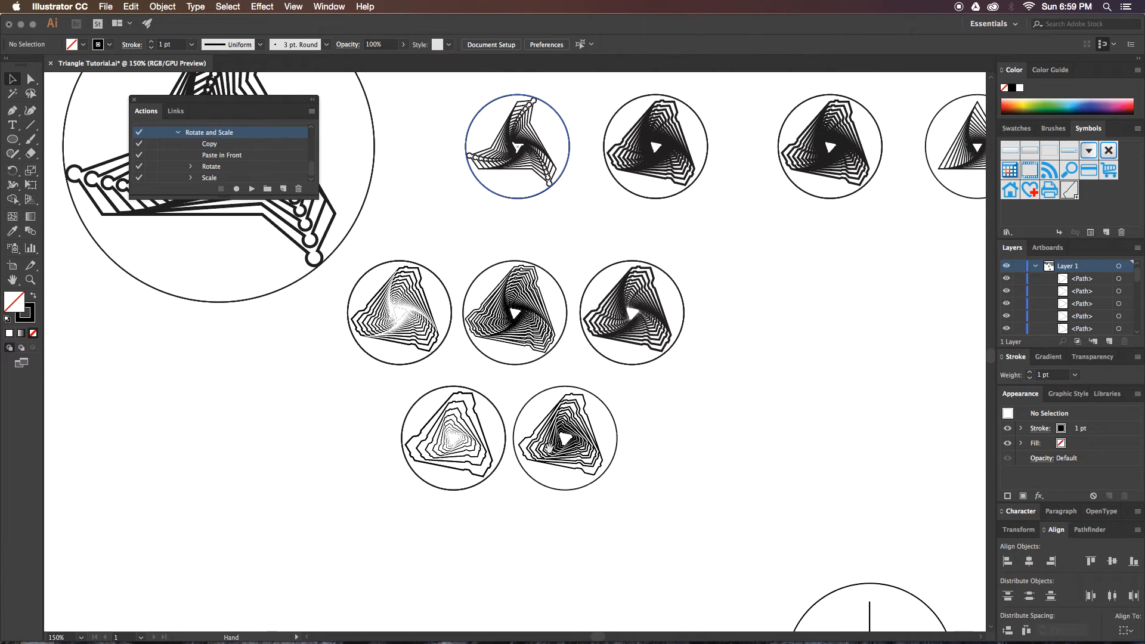
{"action": "left_click_drag", "start_coordinate": [682, 427], "coordinate": [546, 320]}
{"action": "scroll", "coordinate": [546, 320], "scroll_direction": "down", "scroll_amount": 15}
{"action": "scroll", "coordinate": [546, 319], "scroll_direction": "right", "scroll_amount": 12}
{"action": "scroll", "coordinate": [563, 263], "scroll_direction": "up", "scroll_amount": 6}
{"action": "scroll", "coordinate": [562, 263], "scroll_direction": "left", "scroll_amount": 3}
{"action": "left_click_drag", "start_coordinate": [575, 194], "coordinate": [575, 178]}
- Undo the circle deletion, the action playbacks and the recorded transforms, back to the unrotated copies pasted over the circle and triangle
{"action": "key", "text": "super+z"}
{"action": "key", "text": "super+z"}
{"action": "key", "text": "super+z"}
{"action": "key", "text": "super+z"}
{"action": "key", "text": "super+z"}
{"action": "key", "text": "super+z"}
{"action": "key", "text": "super+z"}
{"action": "key", "text": "super+z"}
{"action": "key", "text": "super+z"}
{"action": "key", "text": "super+z"}
{"action": "key", "text": "super+z"}
{"action": "key", "text": "super+z"}
{"action": "key", "text": "super+z"}
{"action": "key", "text": "super+z"}
{"action": "key", "text": "super+z"}
{"action": "key", "text": "super+z"}
{"action": "key", "text": "super+z"}
{"action": "key", "text": "super+z"}
{"action": "key", "text": "super+z"}
{"action": "key", "text": "super+z"}
{"action": "key", "text": "super+z"}
{"action": "key", "text": "super+z"}
{"action": "key", "text": "v"}
{"action": "scroll", "coordinate": [524, 227], "scroll_direction": "down", "scroll_amount": 3}
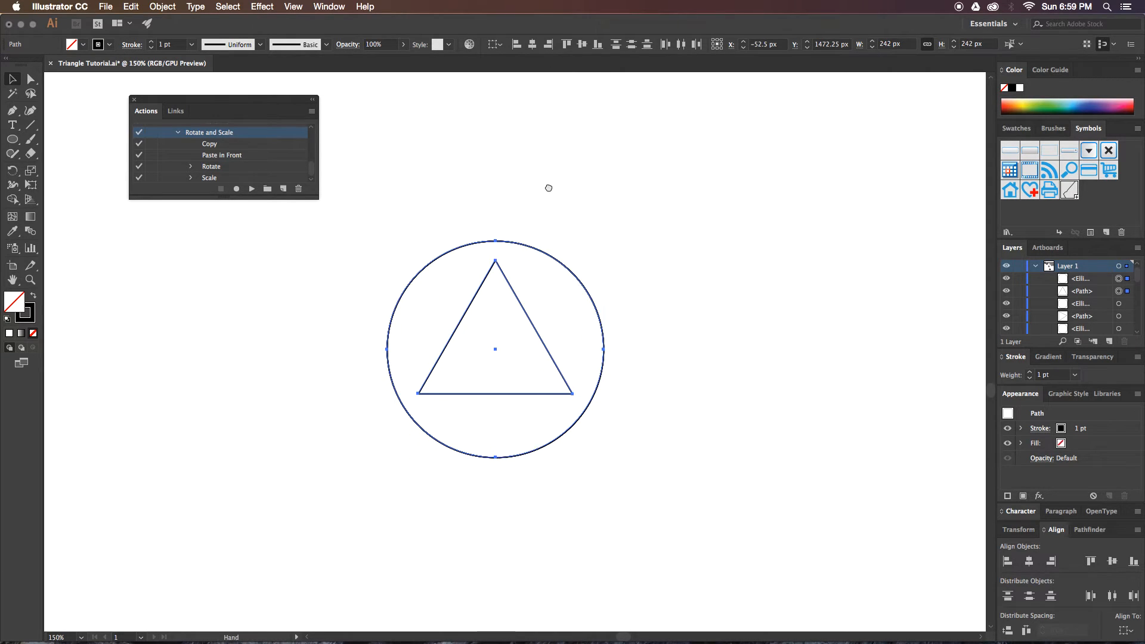
- Delete the duplicate triangle lying in front of the original one
{"action": "left_click", "coordinate": [515, 278]}
{"action": "left_click", "coordinate": [508, 282]}
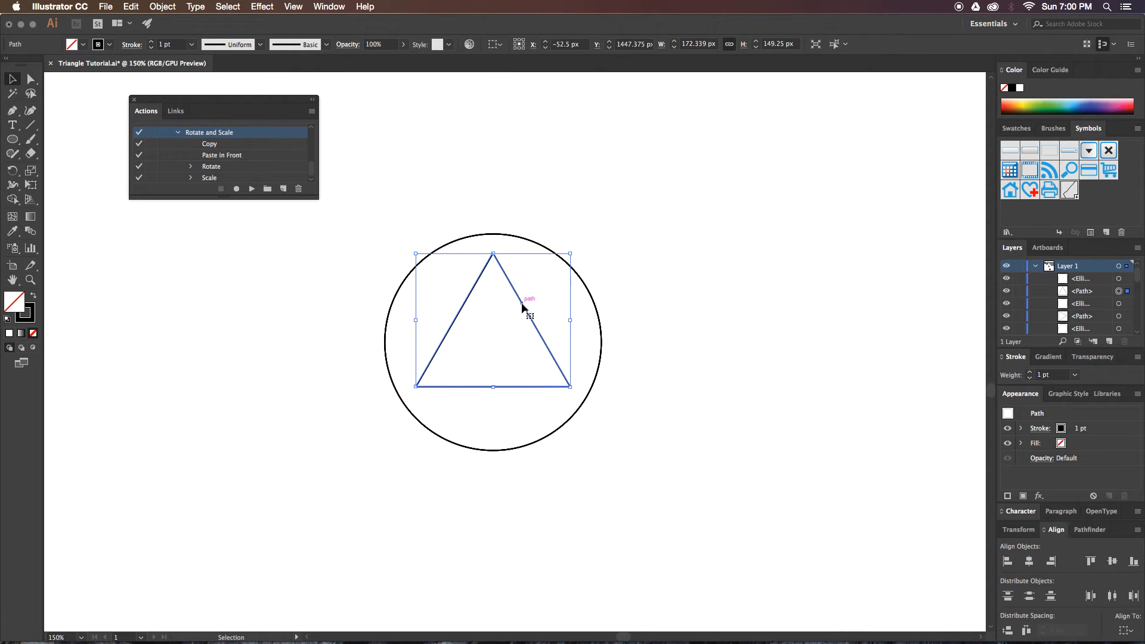
{"action": "key", "text": "Delete"}
- Cut the triangle's path at its top and lower-right corner anchor points
{"action": "left_click", "coordinate": [505, 257]}
{"action": "key", "text": "a"}
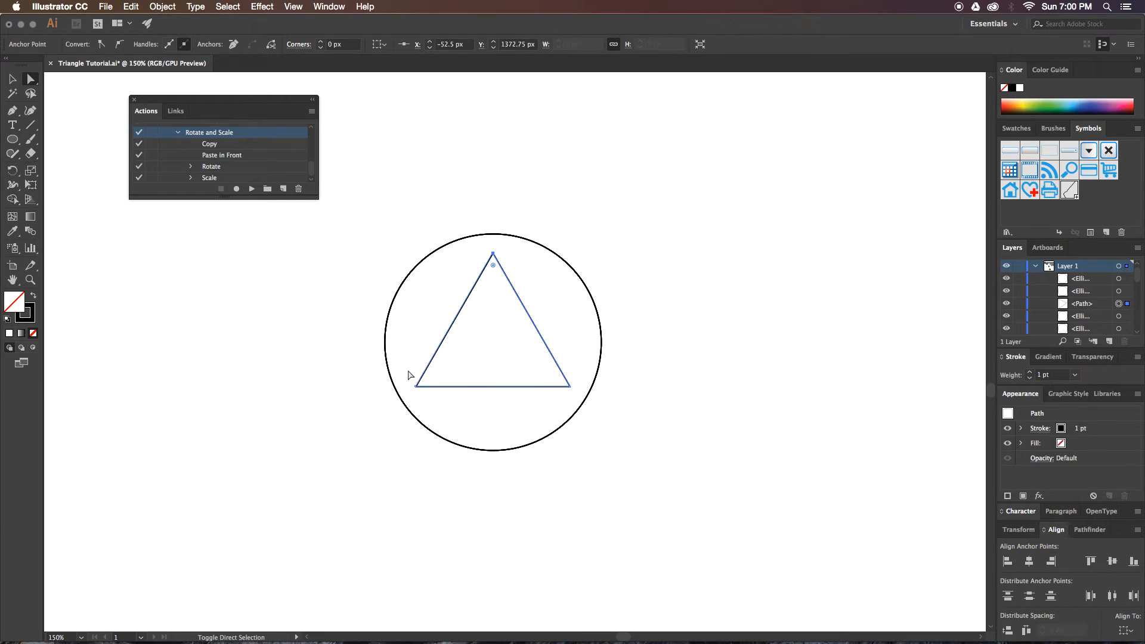
{"action": "left_click", "coordinate": [415, 385], "text": "shift"}
{"action": "left_click_drag", "start_coordinate": [567, 393], "coordinate": [565, 390]}
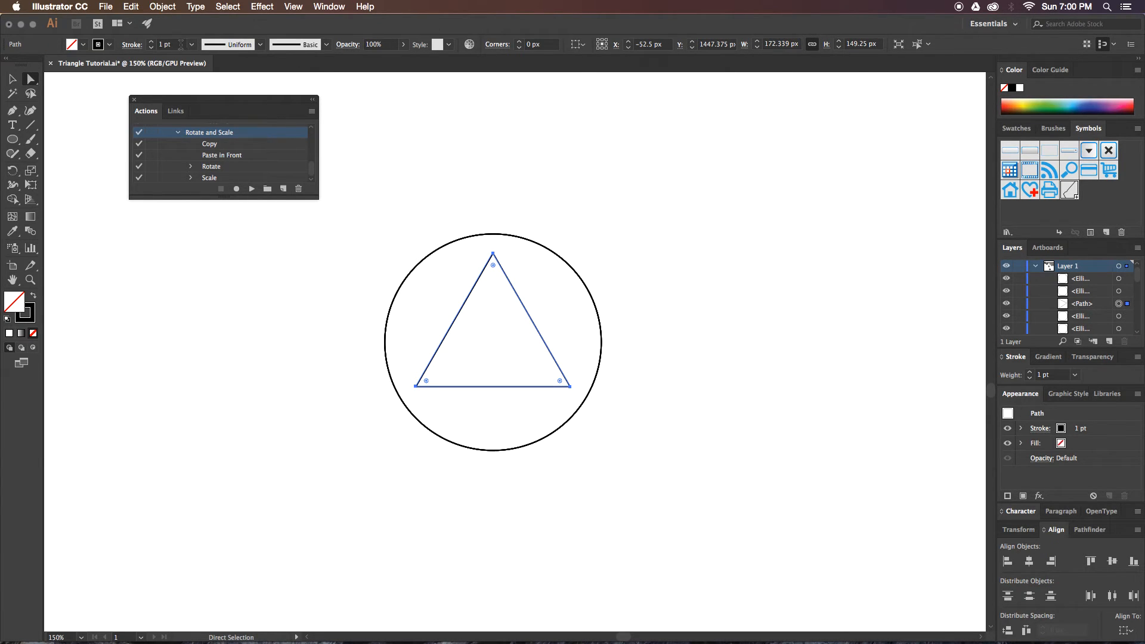
{"action": "left_click", "coordinate": [467, 275]}
{"action": "left_click", "coordinate": [493, 253]}
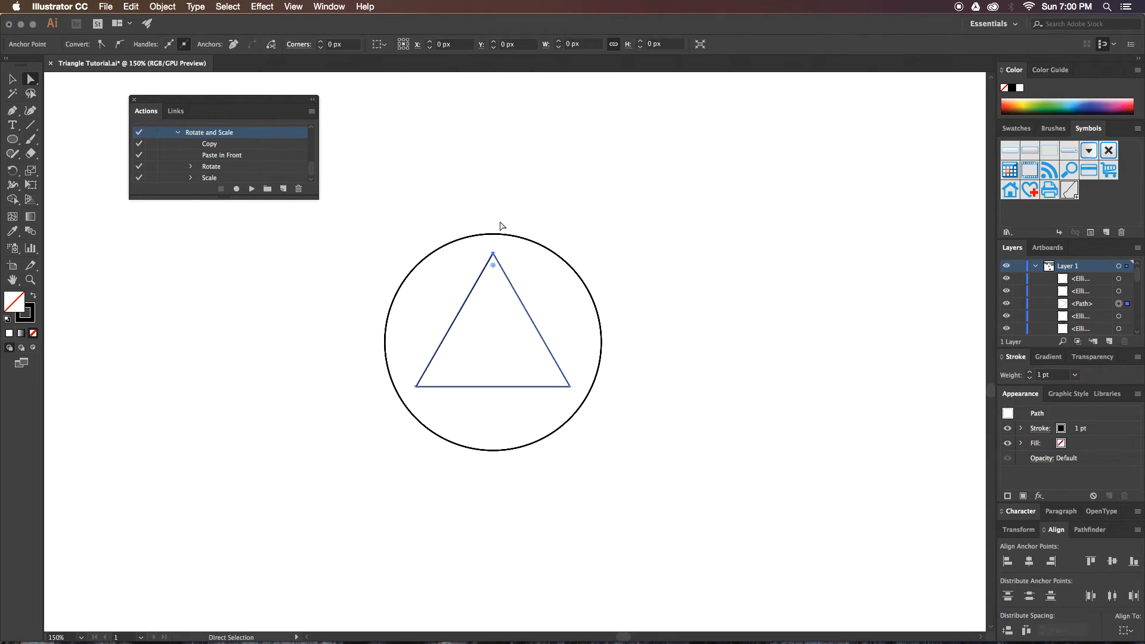
{"action": "left_click", "coordinate": [270, 45]}
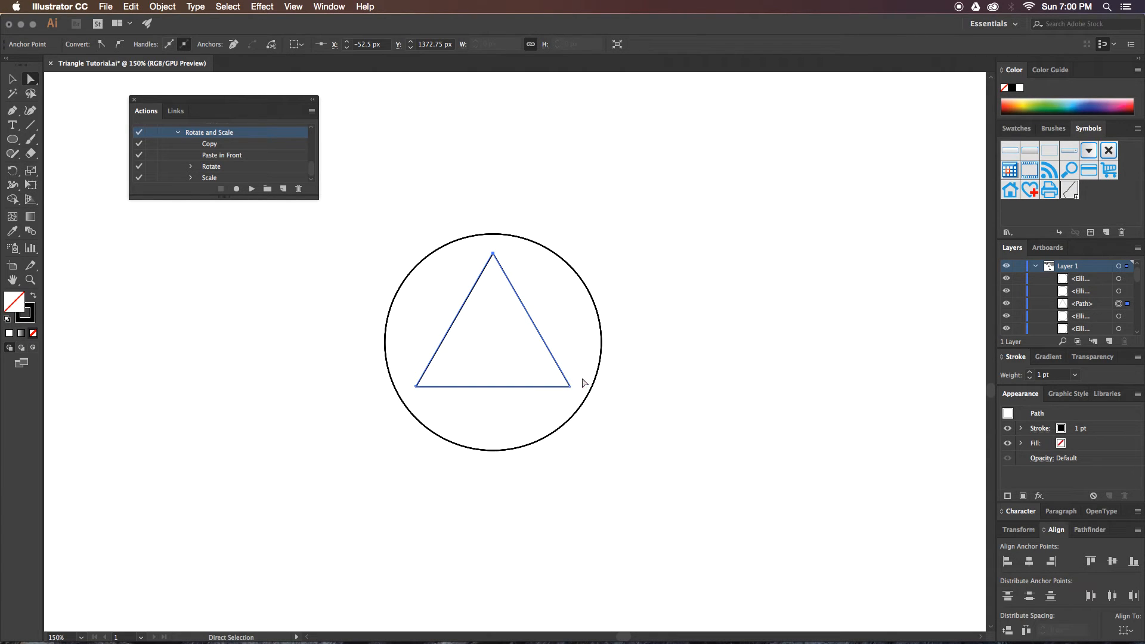
{"action": "left_click_drag", "start_coordinate": [567, 394], "coordinate": [566, 394]}
{"action": "left_click", "coordinate": [272, 44]}
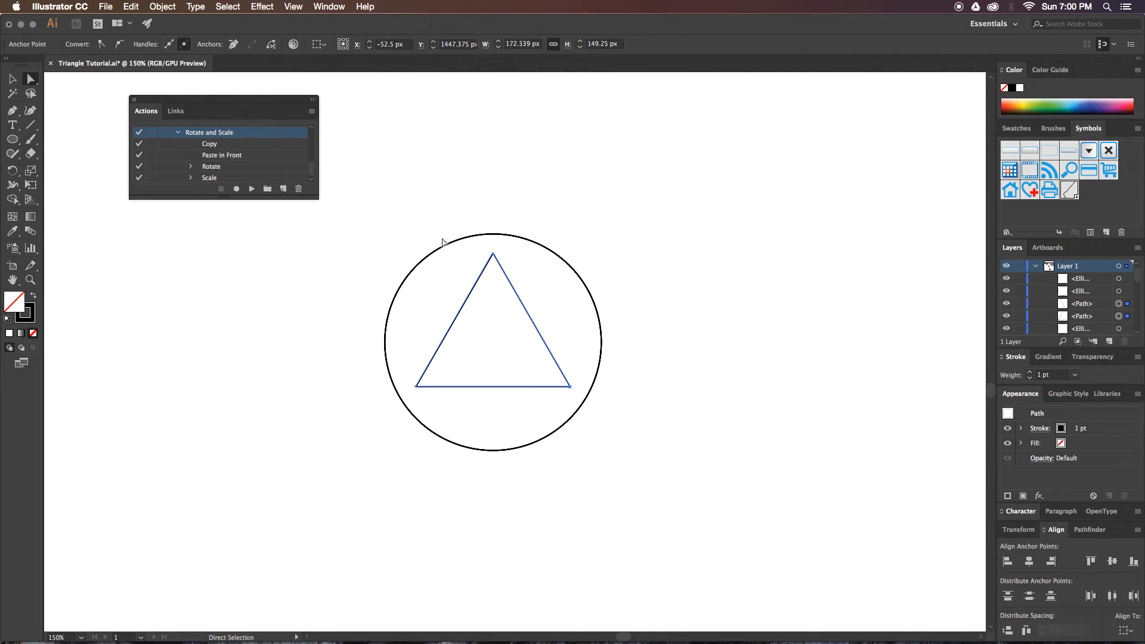
- Delete the triangle's left and bottom sides, keeping only the right side
{"action": "key", "text": "v"}
{"action": "left_click", "coordinate": [458, 316]}
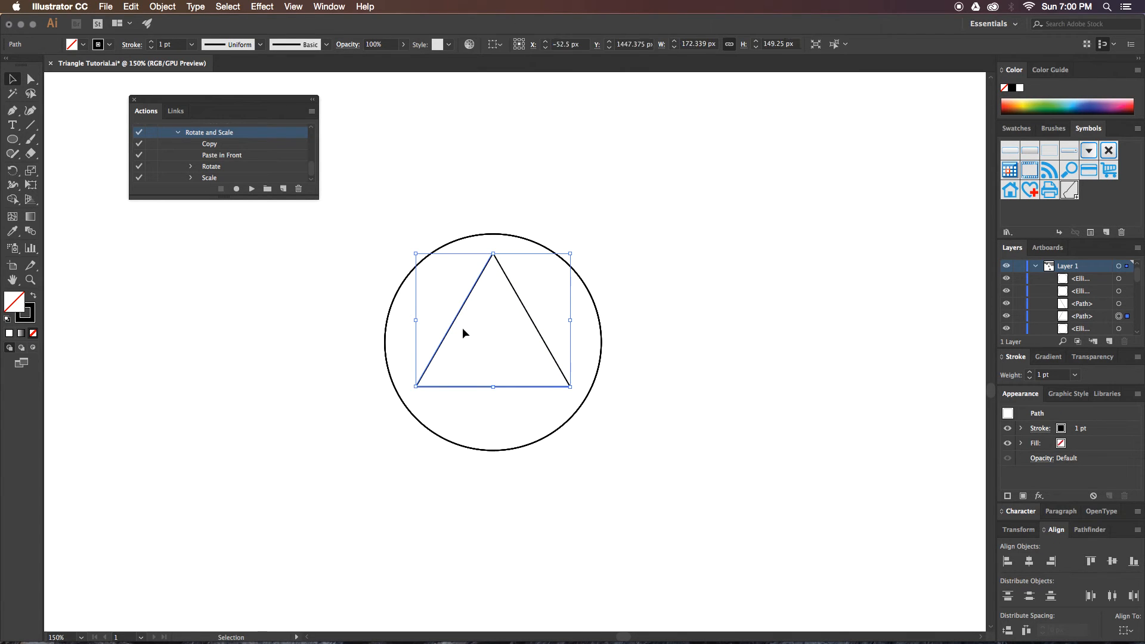
{"action": "key", "text": "Delete"}
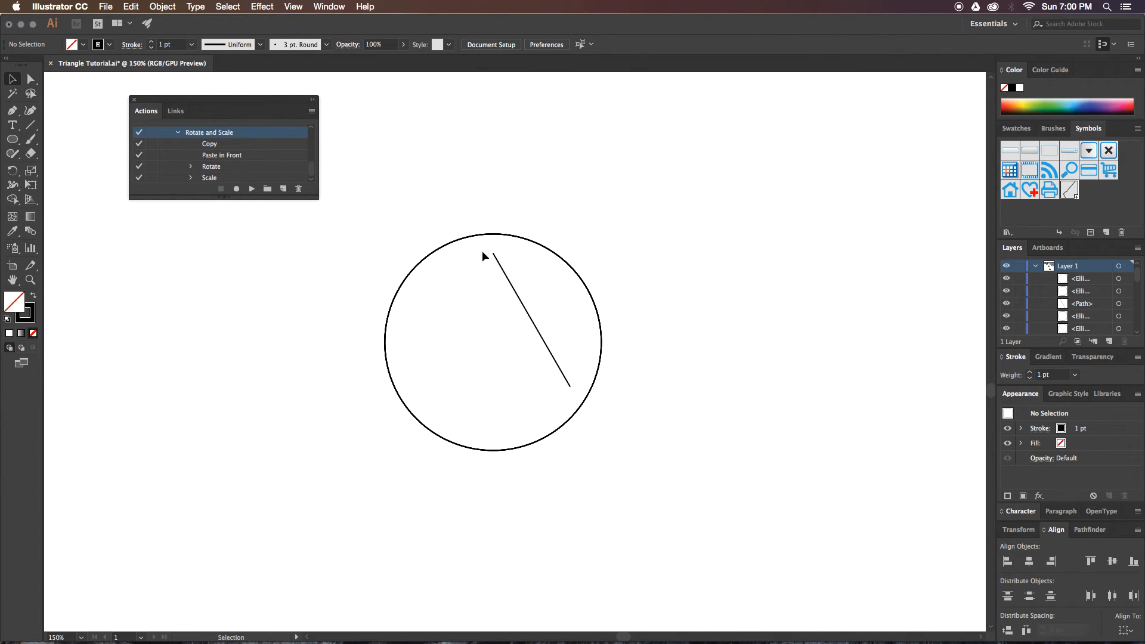
- Convert the remaining triangle side into a dynamic symbol with the Movie Clip export type, keeping the default options
{"action": "left_click", "coordinate": [513, 288]}
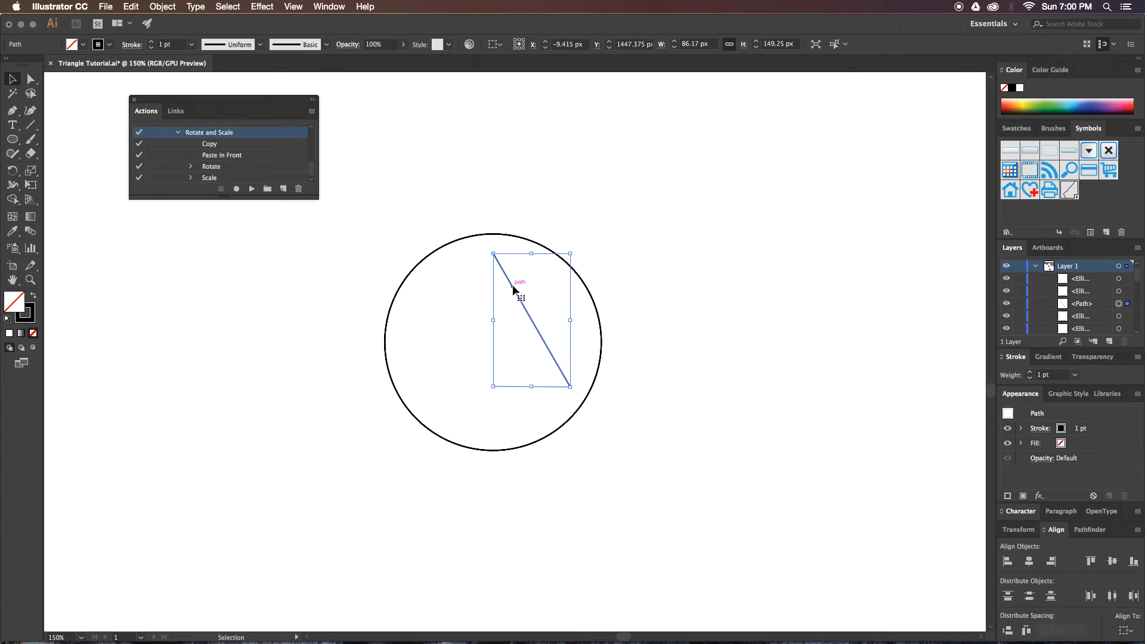
{"action": "left_click", "coordinate": [1089, 129]}
{"action": "left_click", "coordinate": [1091, 129]}
{"action": "left_click", "coordinate": [1108, 232]}
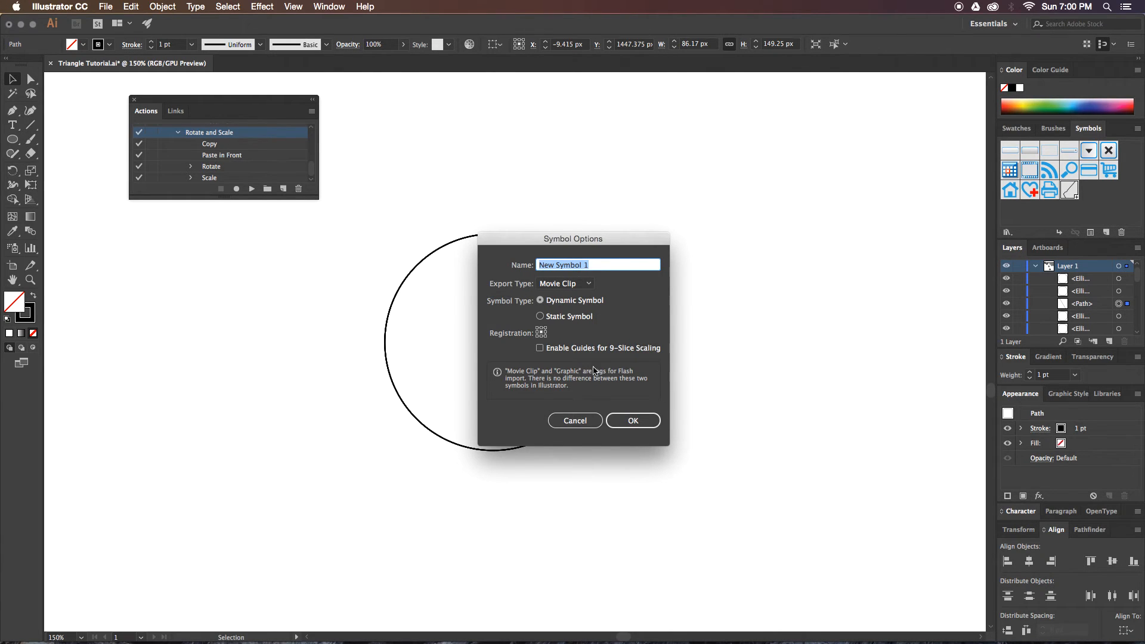
{"action": "left_click", "coordinate": [627, 422]}
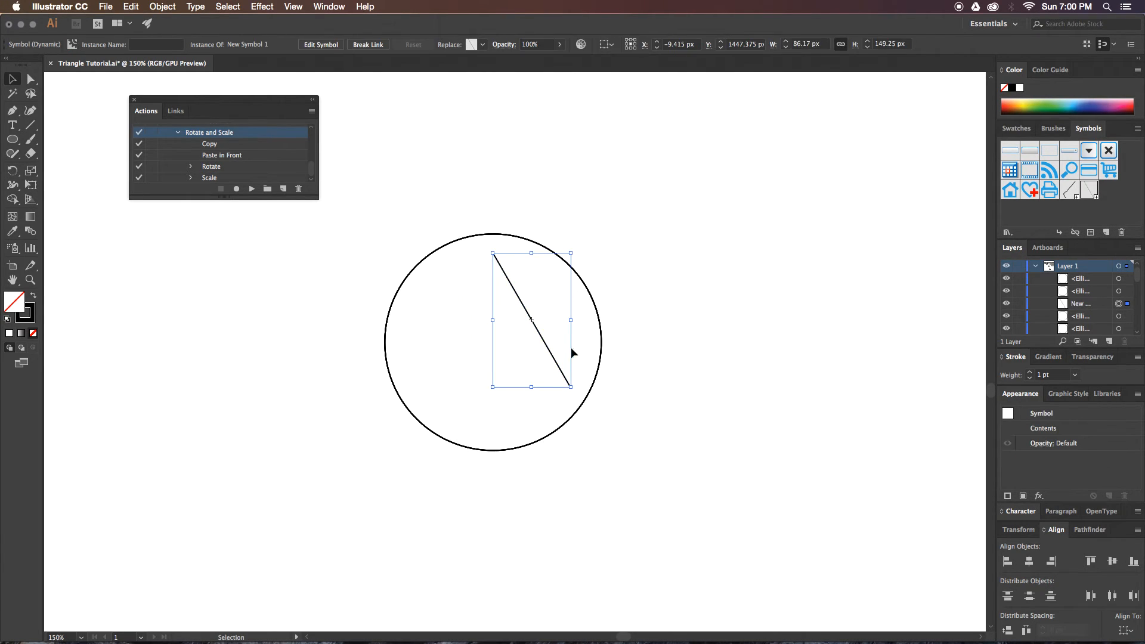
- Duplicate the line symbol and circle in front twice, rotating each copy a third of a turn about the circle's center to complete the triangle
{"action": "left_click", "coordinate": [488, 234], "text": "shift"}
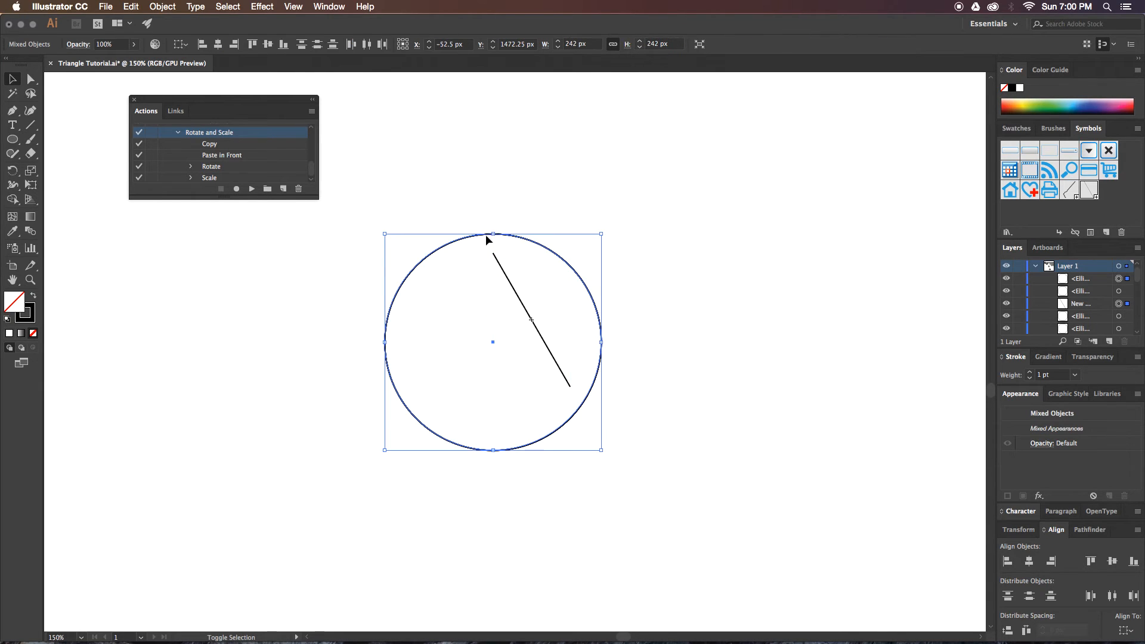
{"action": "key", "text": "a"}
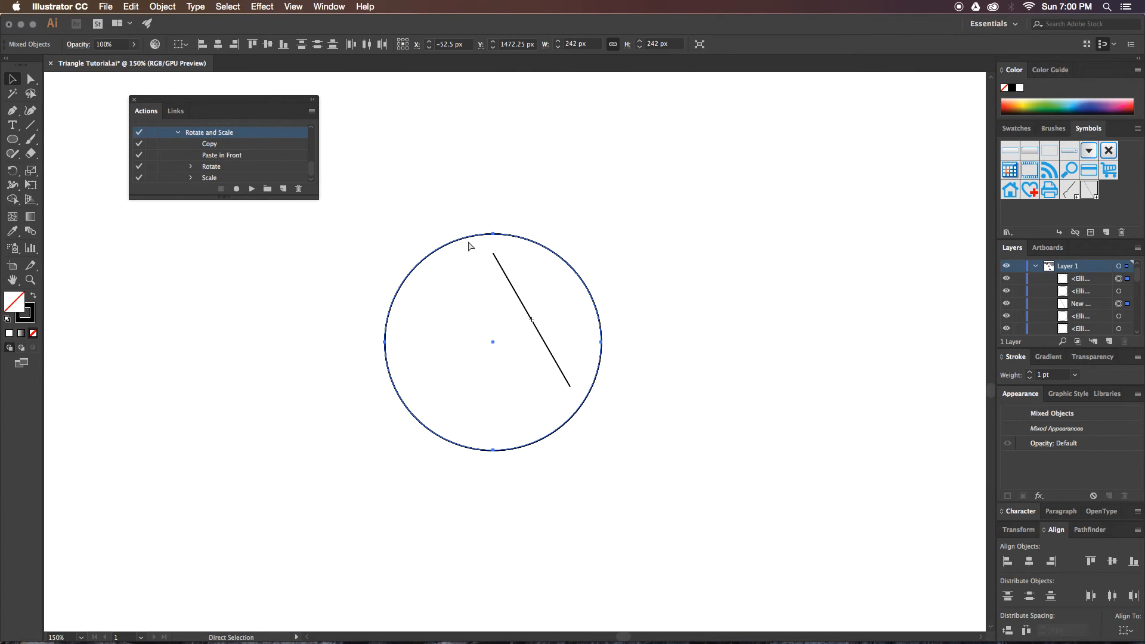
{"action": "key", "text": "super+f"}
{"action": "key", "text": "super+alt+r"}
{"action": "left_click", "coordinate": [811, 254]}
{"action": "key", "text": "super+d"}
{"action": "key", "text": "v"}
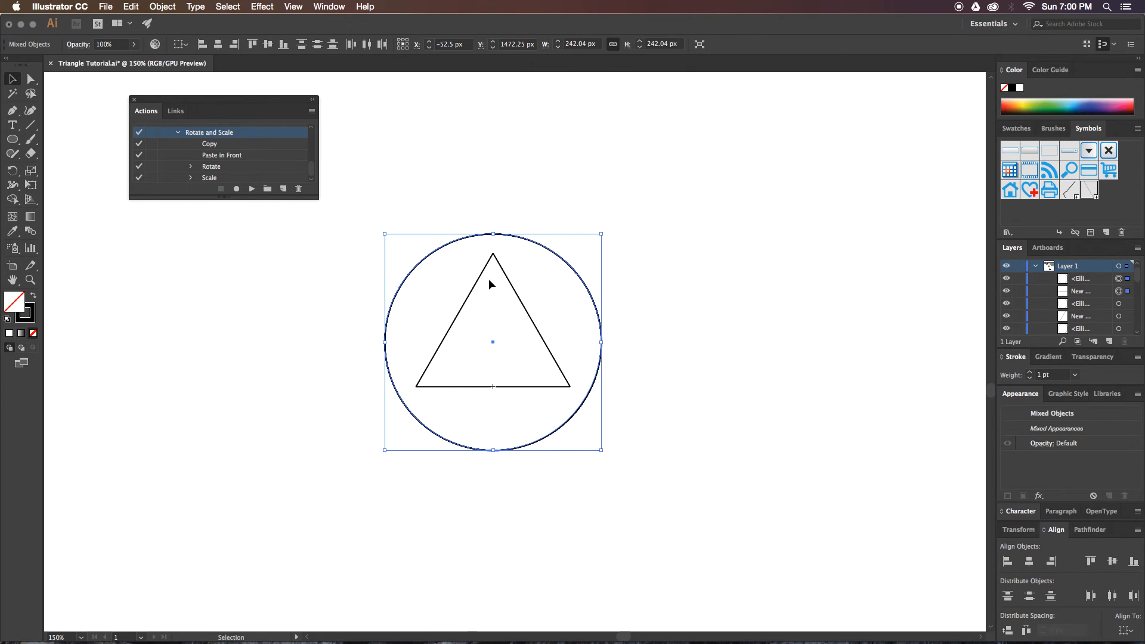
- Delete the duplicate circles stacked around the triangle, keeping a single circle
{"action": "left_click_drag", "start_coordinate": [512, 282], "coordinate": [523, 292]}
{"action": "left_click", "coordinate": [522, 291]}
{"action": "left_click_drag", "start_coordinate": [445, 209], "coordinate": [544, 388]}
{"action": "left_click", "coordinate": [535, 247], "text": "shift"}
{"action": "left_click_drag", "start_coordinate": [546, 273], "coordinate": [563, 213]}
{"action": "left_click", "coordinate": [560, 256], "text": "shift"}
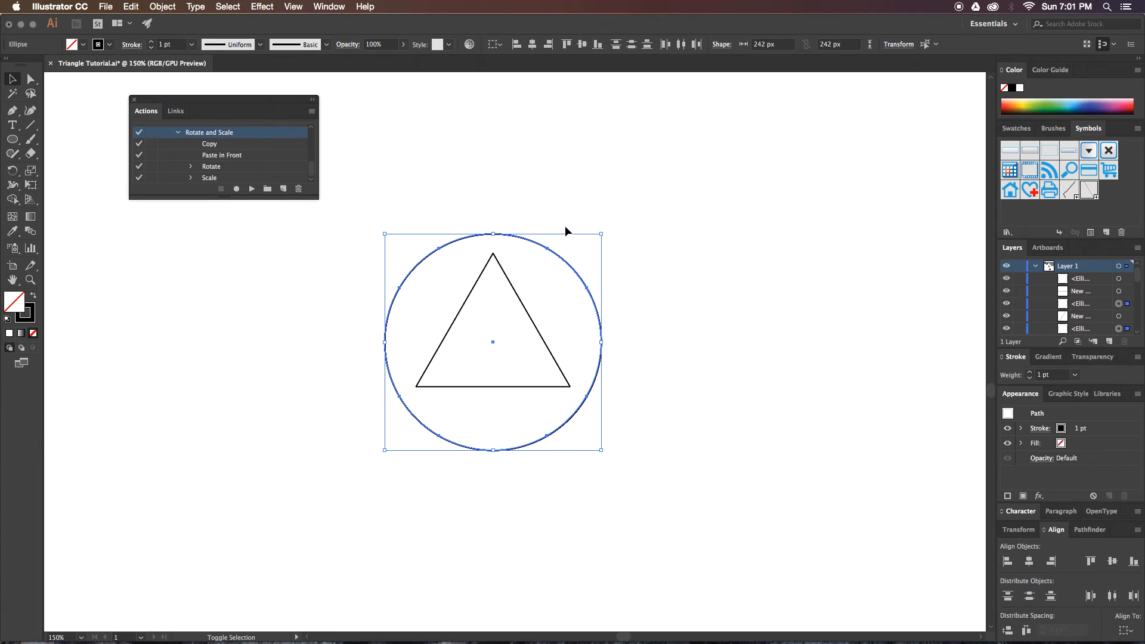
{"action": "left_click", "coordinate": [565, 227]}
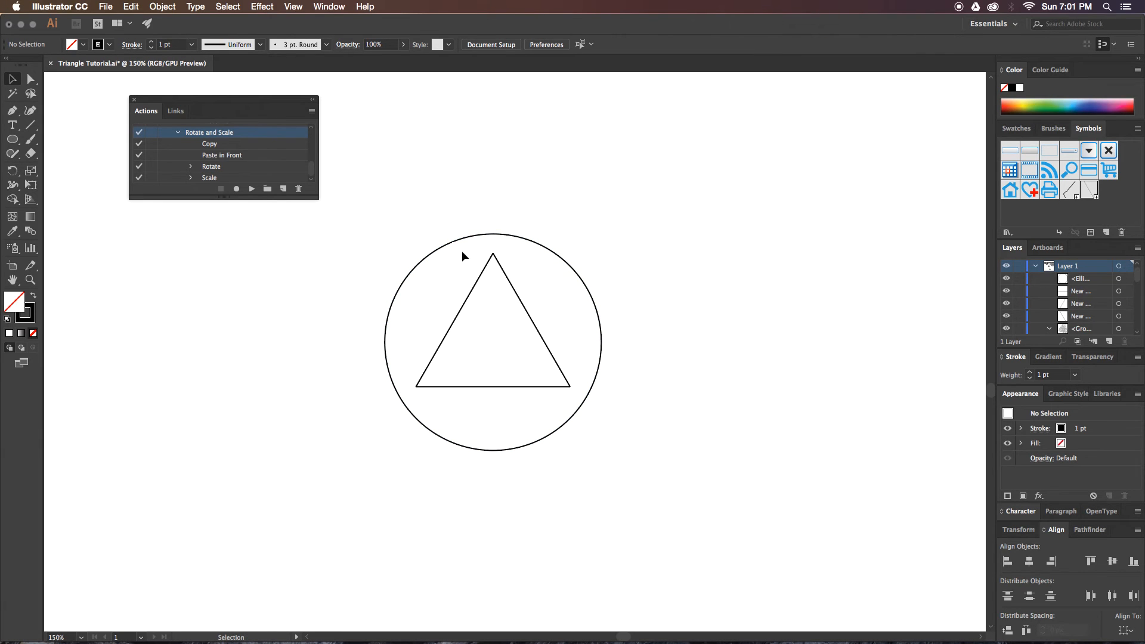
- Select the circle and three line symbols and play "Rotate and Scale" repeatedly until the innermost circle is about 75 px wide
{"action": "left_click_drag", "start_coordinate": [488, 280], "coordinate": [545, 400]}
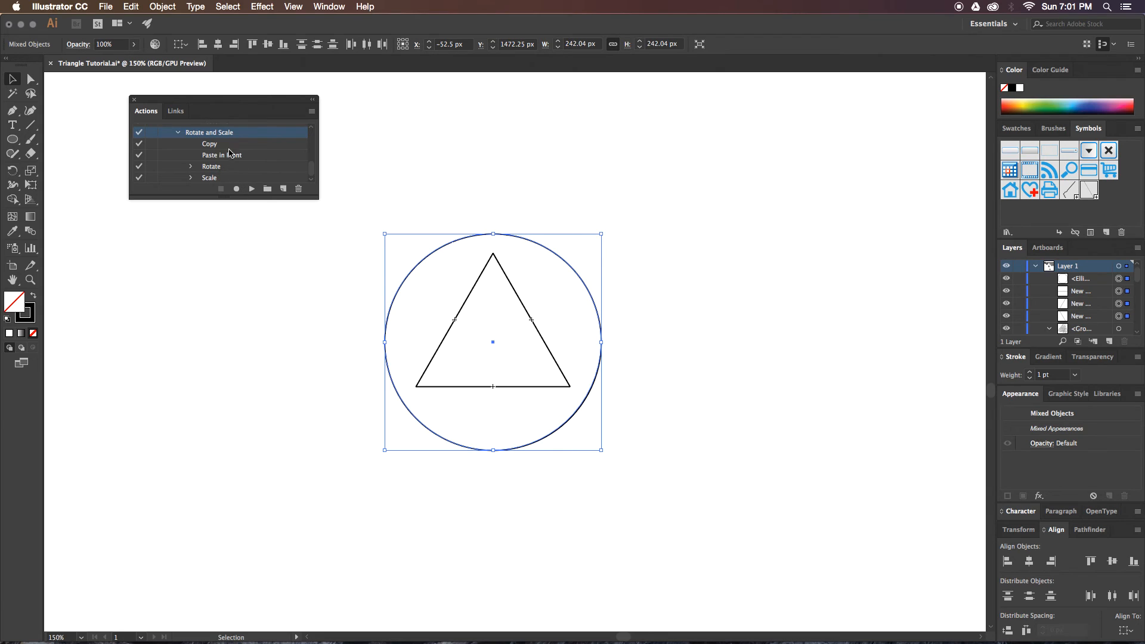
{"action": "left_click", "coordinate": [252, 189]}
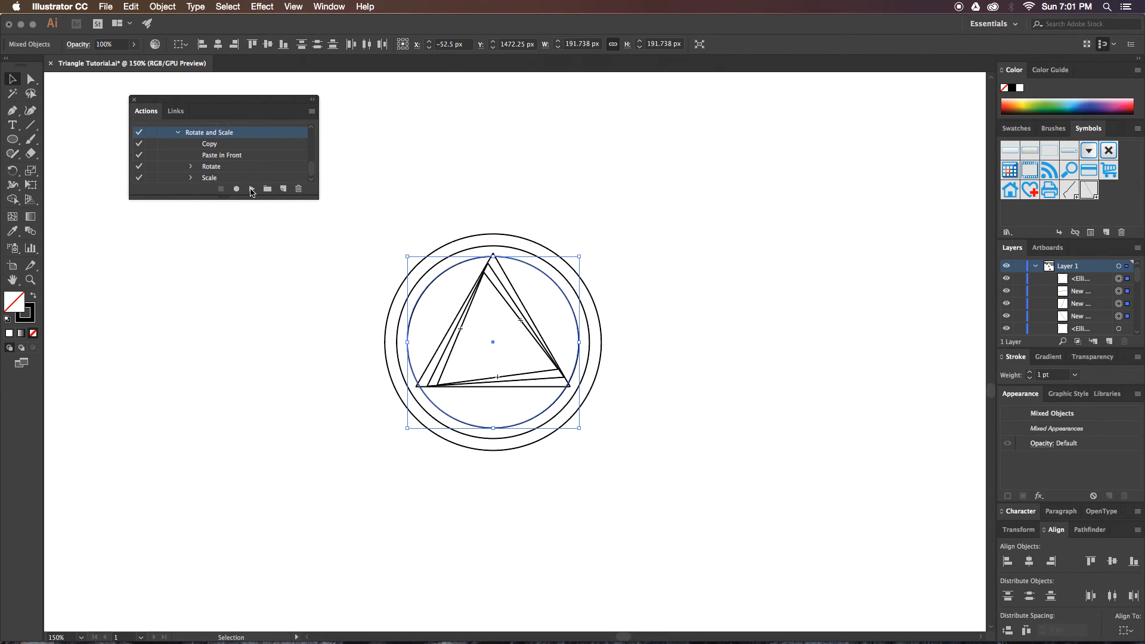
{"action": "left_click", "coordinate": [251, 190]}
{"action": "left_click", "coordinate": [251, 189]}
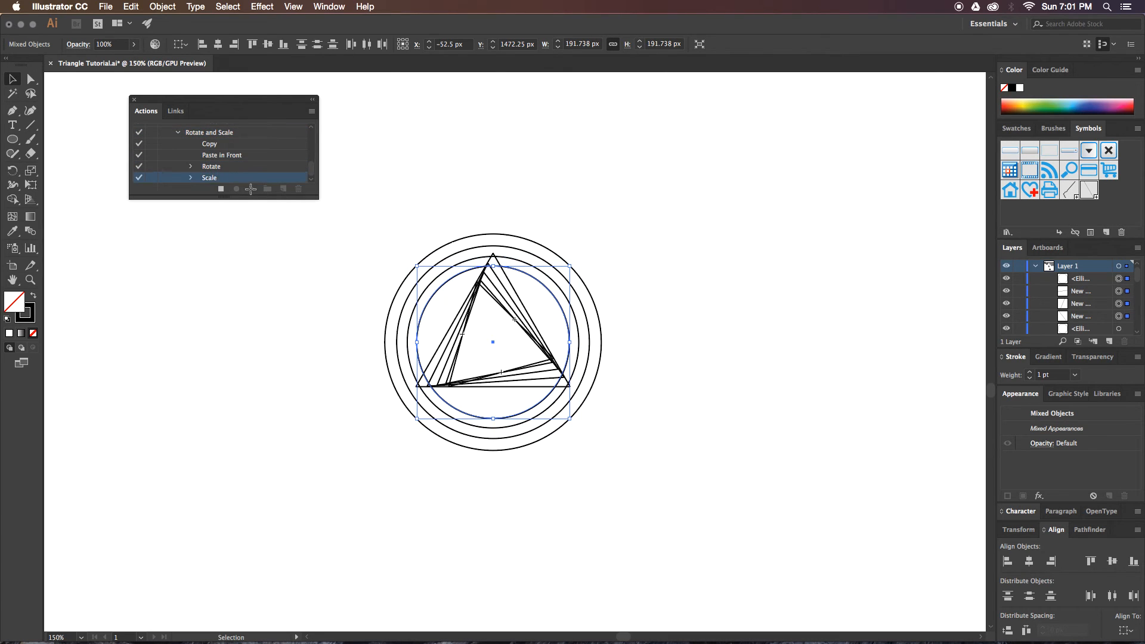
{"action": "left_click", "coordinate": [251, 189]}
{"action": "left_click", "coordinate": [251, 189]}
{"action": "left_click", "coordinate": [251, 189]}
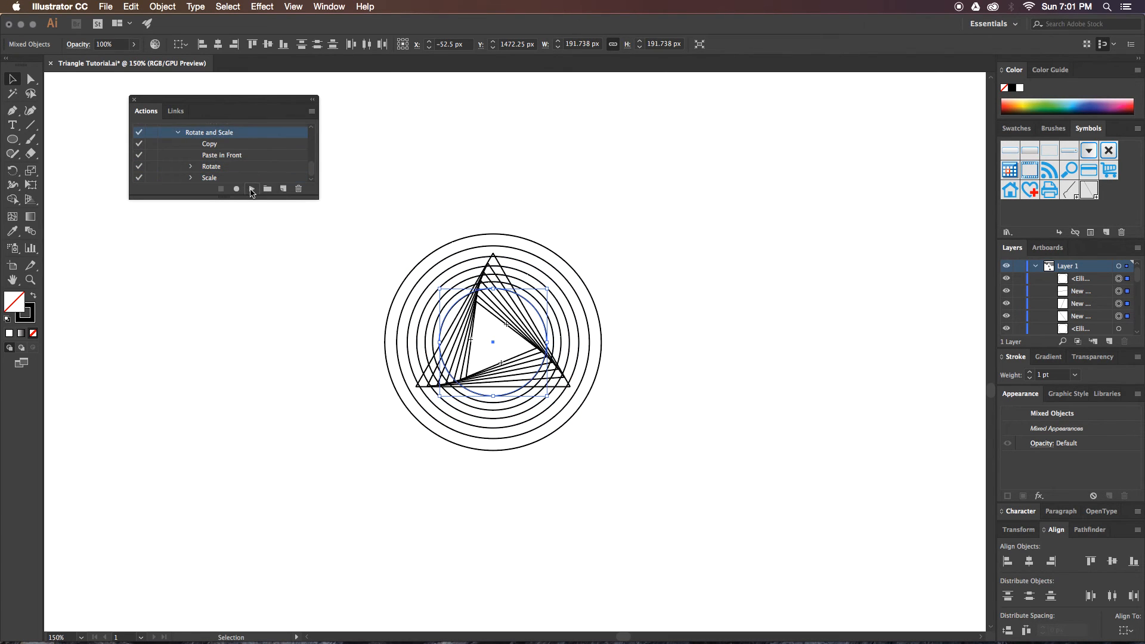
{"action": "left_click", "coordinate": [251, 189]}
{"action": "left_click", "coordinate": [252, 189]}
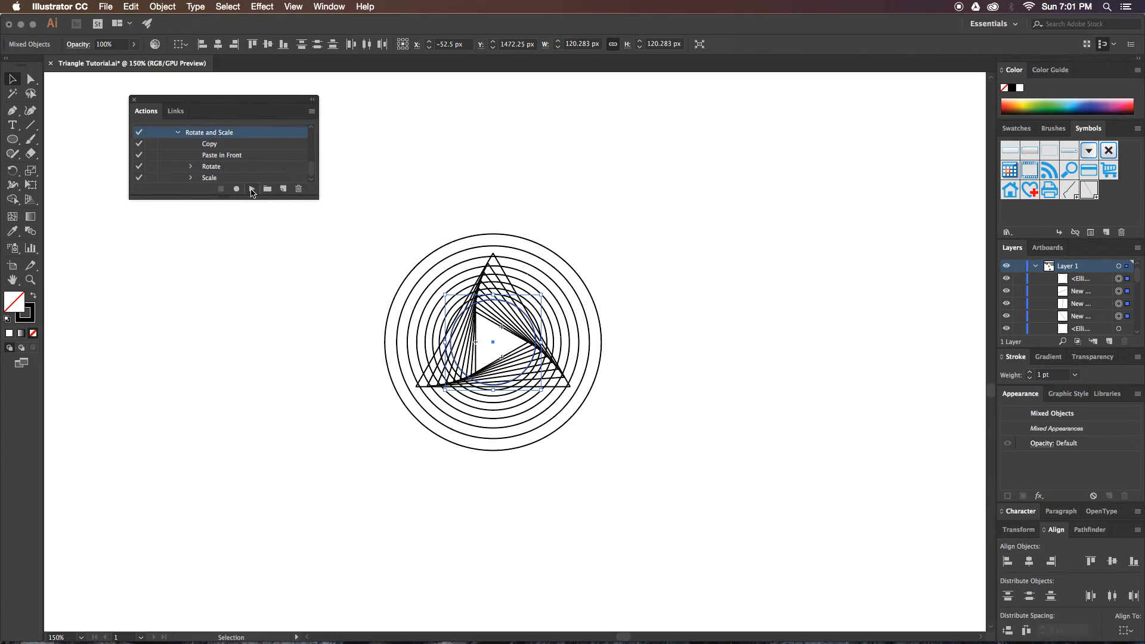
{"action": "left_click", "coordinate": [251, 189]}
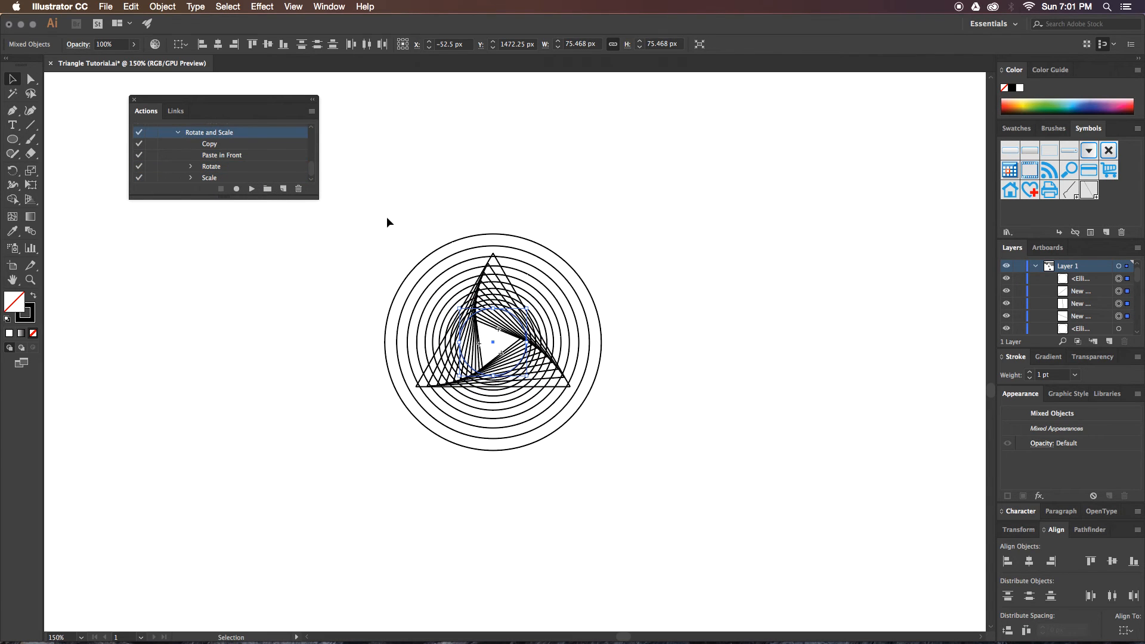
- Delete all the inner concentric circles, keeping only the outermost circle around the triangle spiral
{"action": "left_click", "coordinate": [587, 222]}
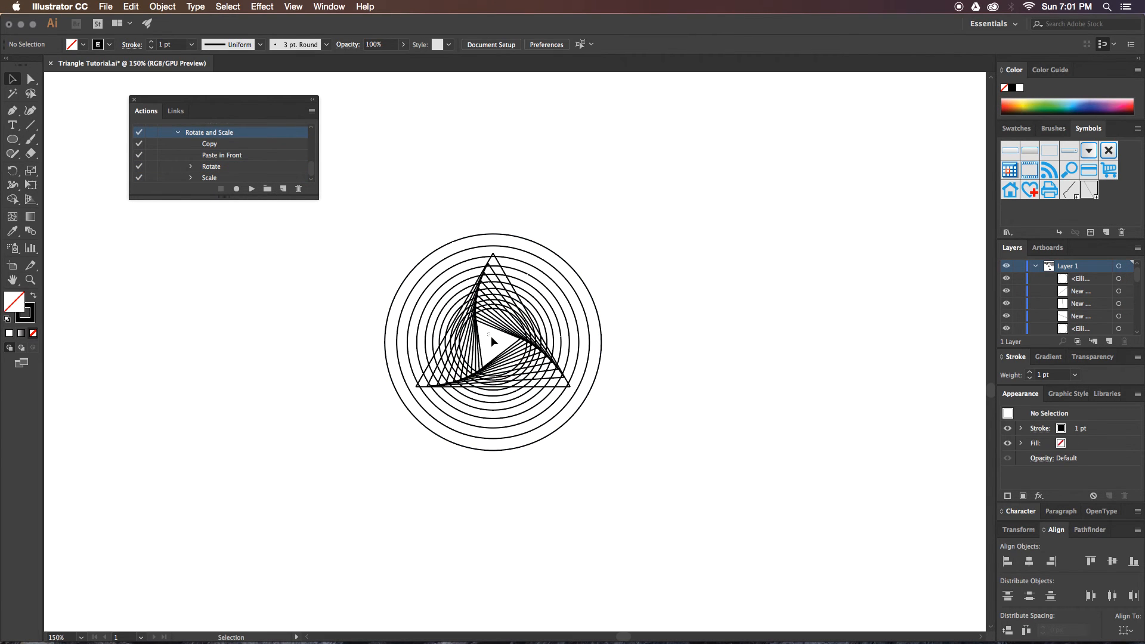
{"action": "left_click", "coordinate": [498, 350]}
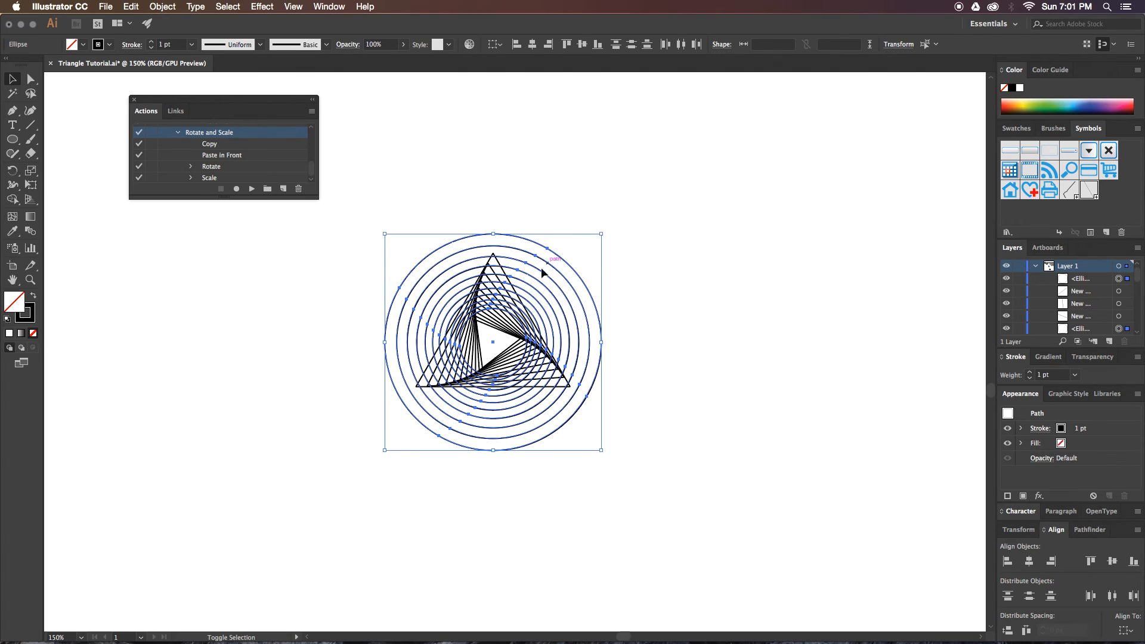
{"action": "left_click", "coordinate": [566, 263], "text": "shift"}
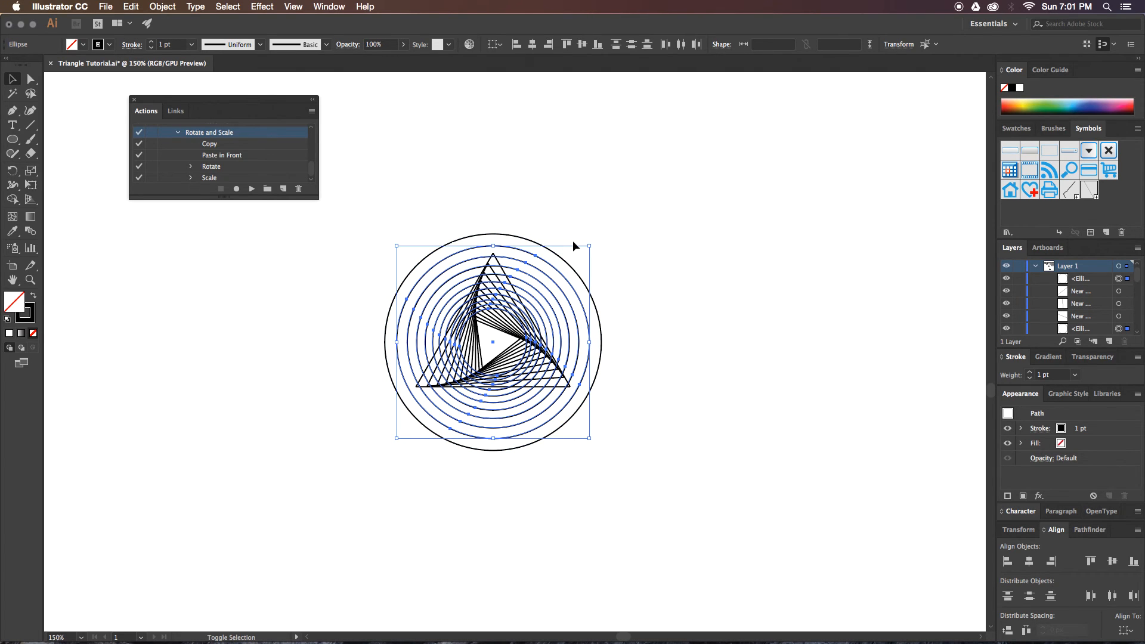
{"action": "key", "text": "Delete"}
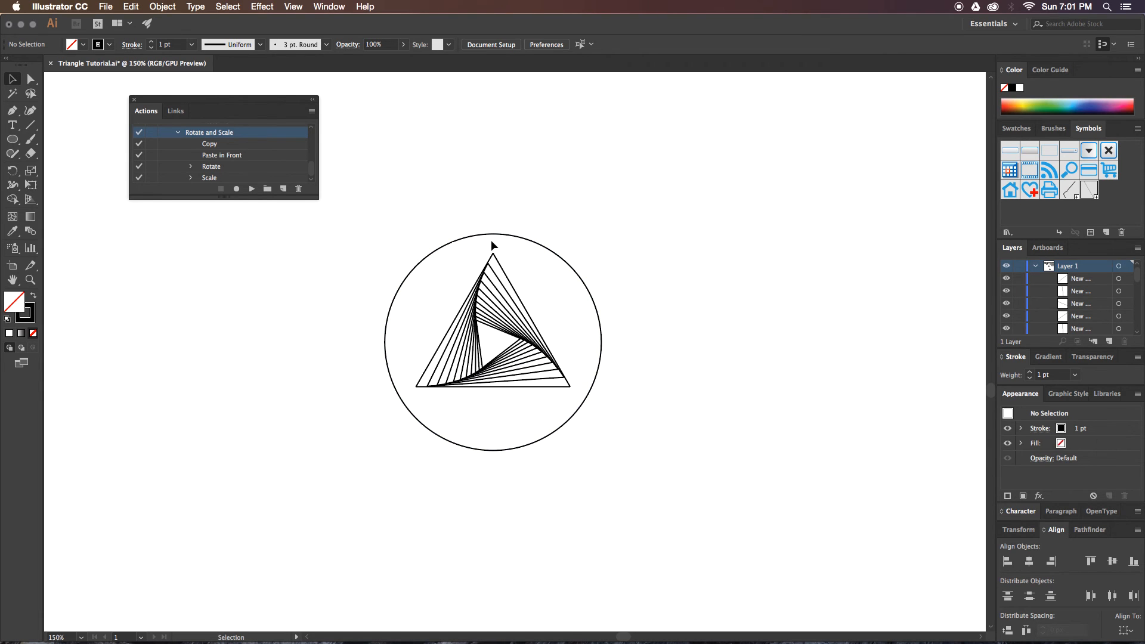
- Close the Actions panel to clear the view of the triangle spiral
{"action": "key", "text": "a"}
{"action": "key", "text": "super+equal"}
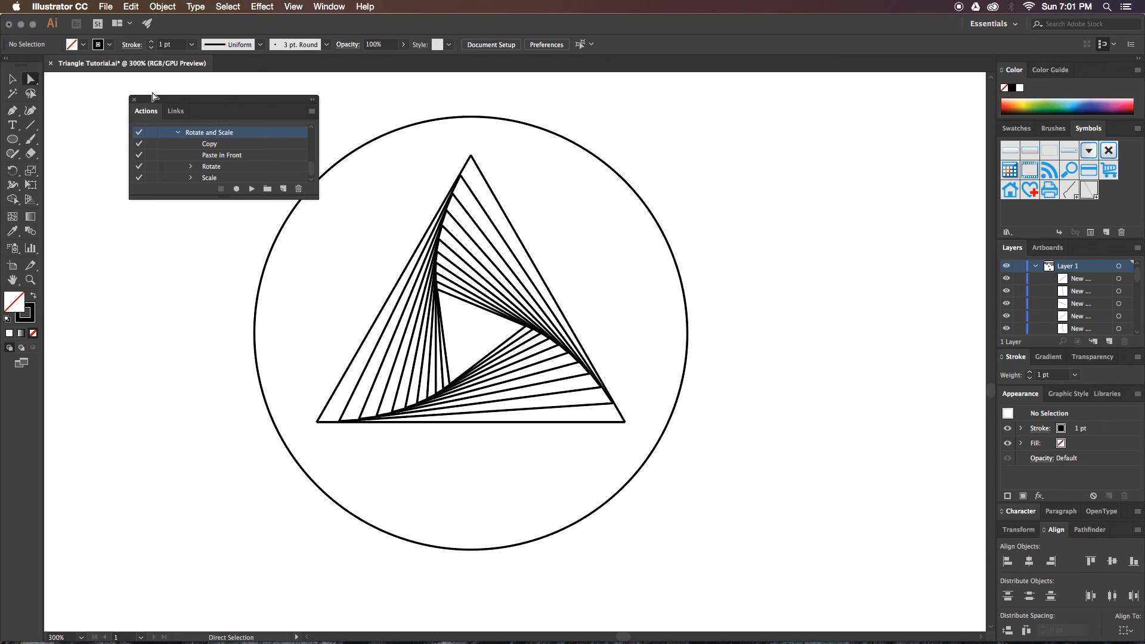
{"action": "left_click", "coordinate": [135, 99]}
{"action": "key", "text": "super+equal"}
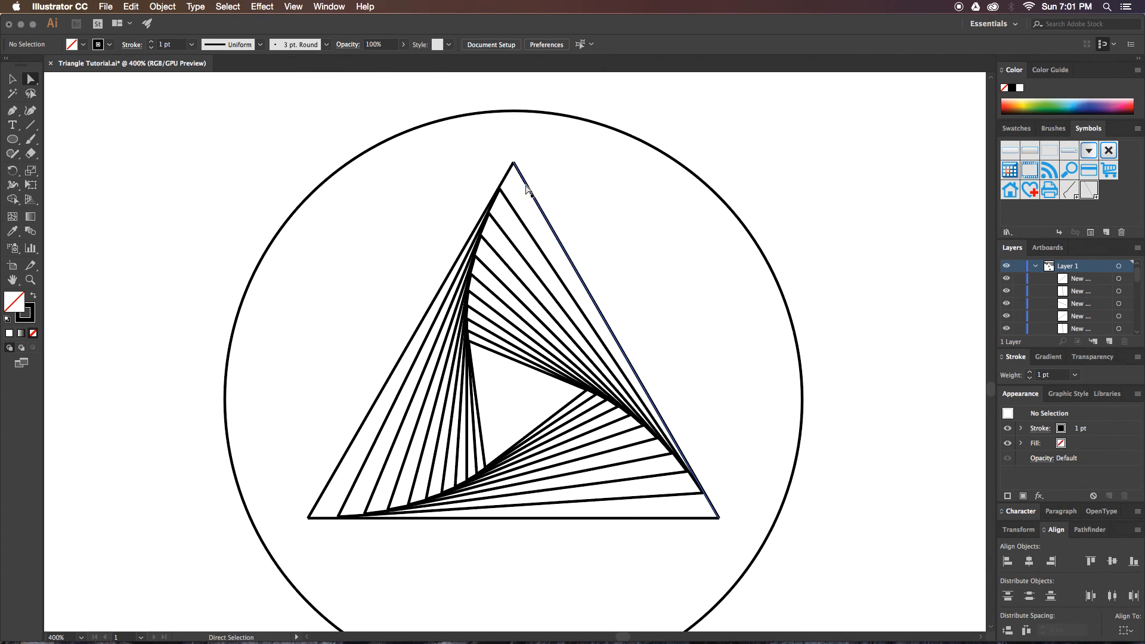
- Try moving the apex endpoint of the outermost slanted line outward horizontally inside its symbol, and exit symbol editing
{"action": "key", "text": "v"}
{"action": "double_click", "coordinate": [533, 195]}
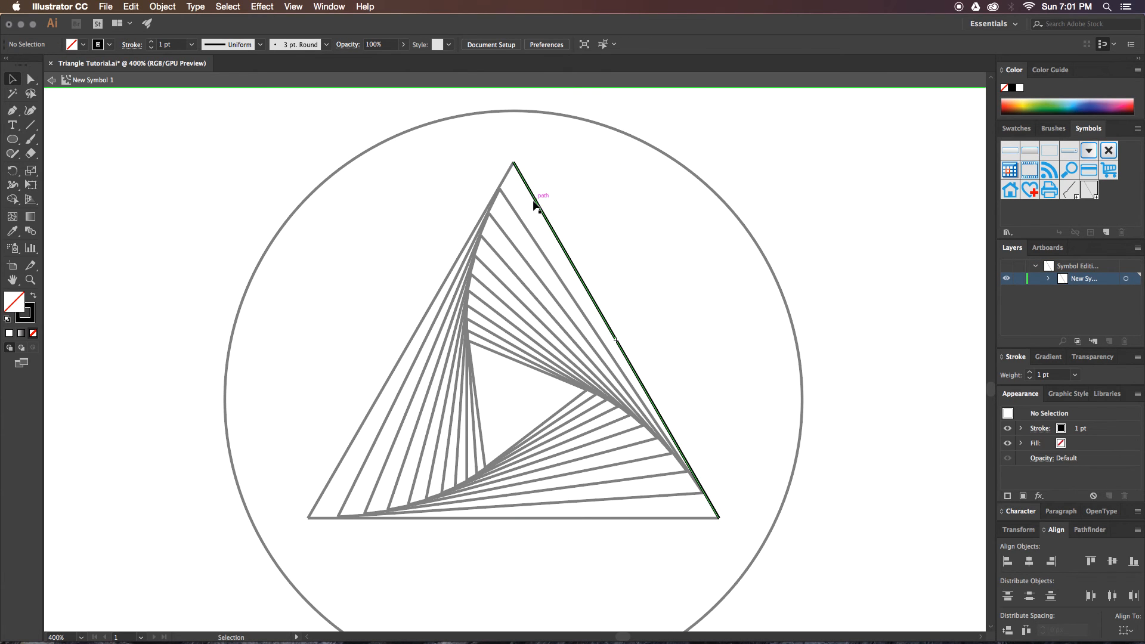
{"action": "key", "text": "a"}
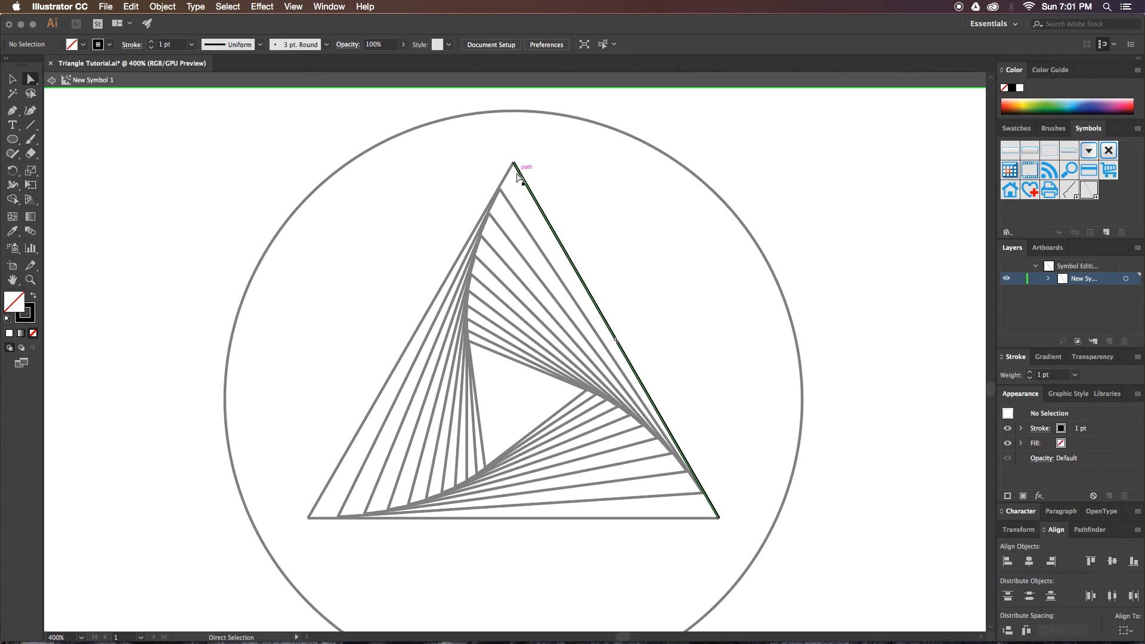
{"action": "left_click_drag", "start_coordinate": [514, 162], "coordinate": [557, 162]}
{"action": "key", "text": "v"}
{"action": "double_click", "coordinate": [604, 193]}
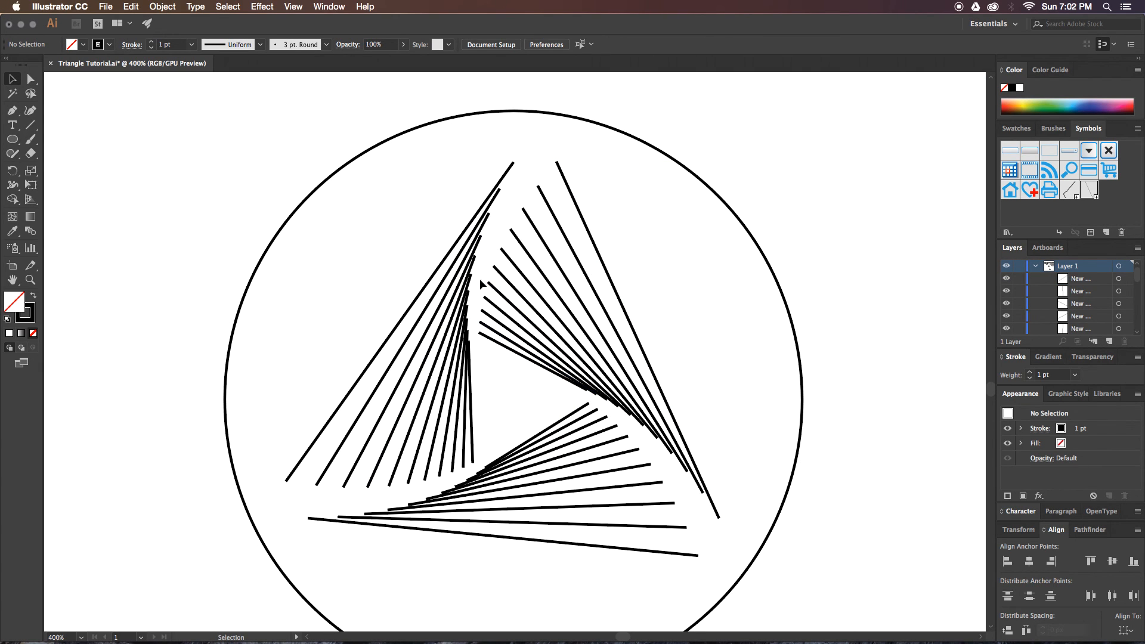
- Edit the outer line's symbol, adding three anchor points near the apex and moving two of them outward to form a jagged stepped edge
{"action": "double_click", "coordinate": [628, 222]}
{"action": "left_click", "coordinate": [523, 180]}
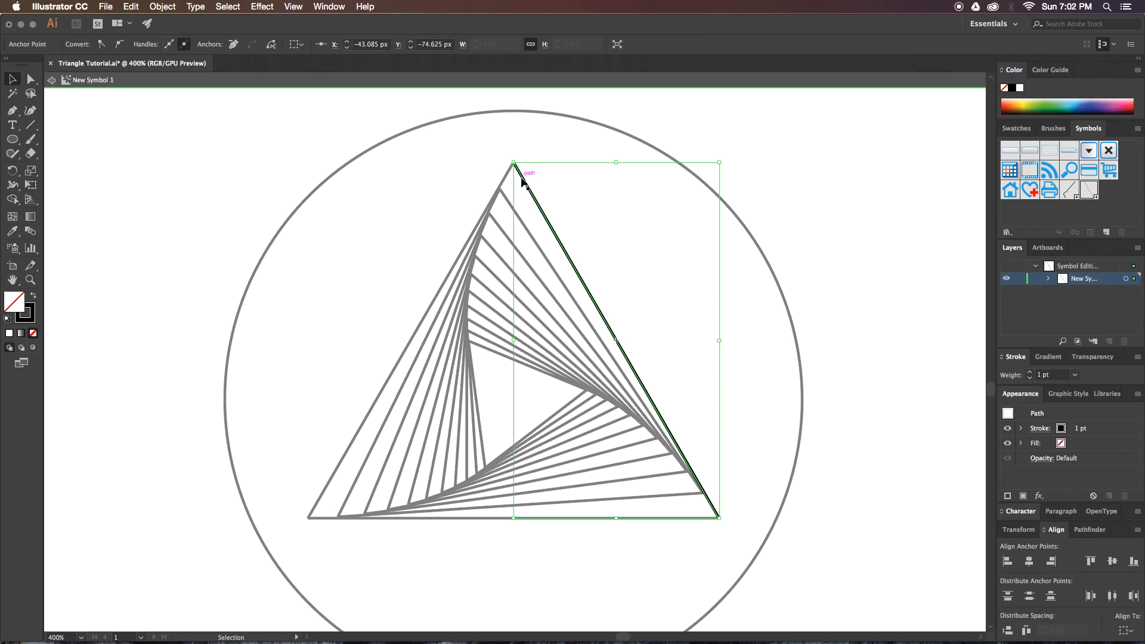
{"action": "key", "text": "a"}
{"action": "key", "text": "p"}
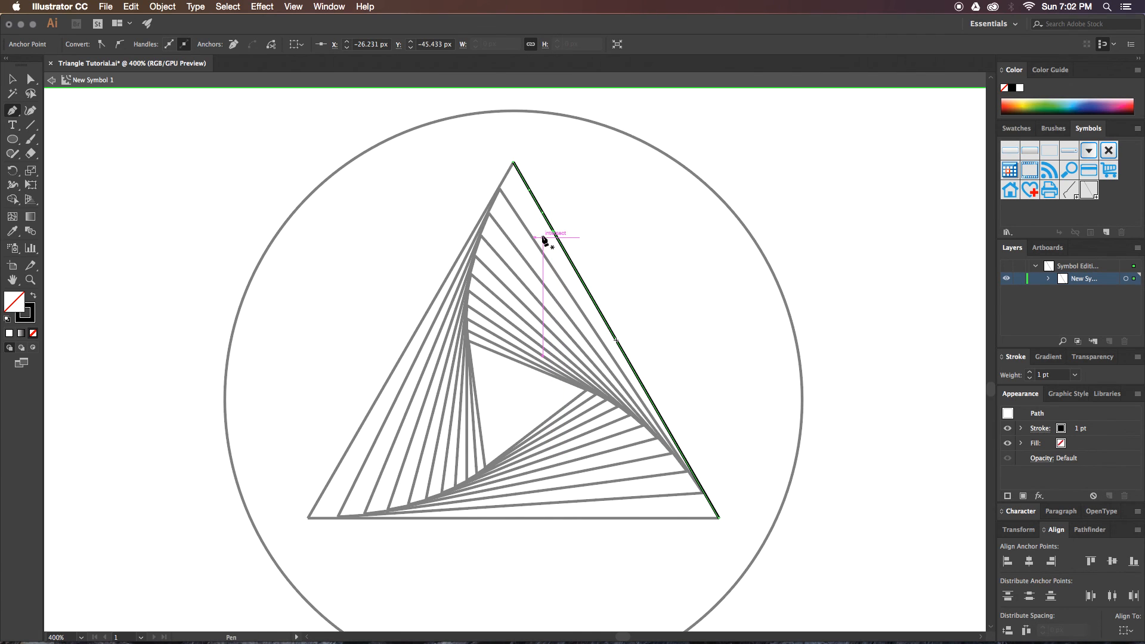
{"action": "key", "text": "a"}
{"action": "left_click_drag", "start_coordinate": [542, 213], "coordinate": [537, 162]}
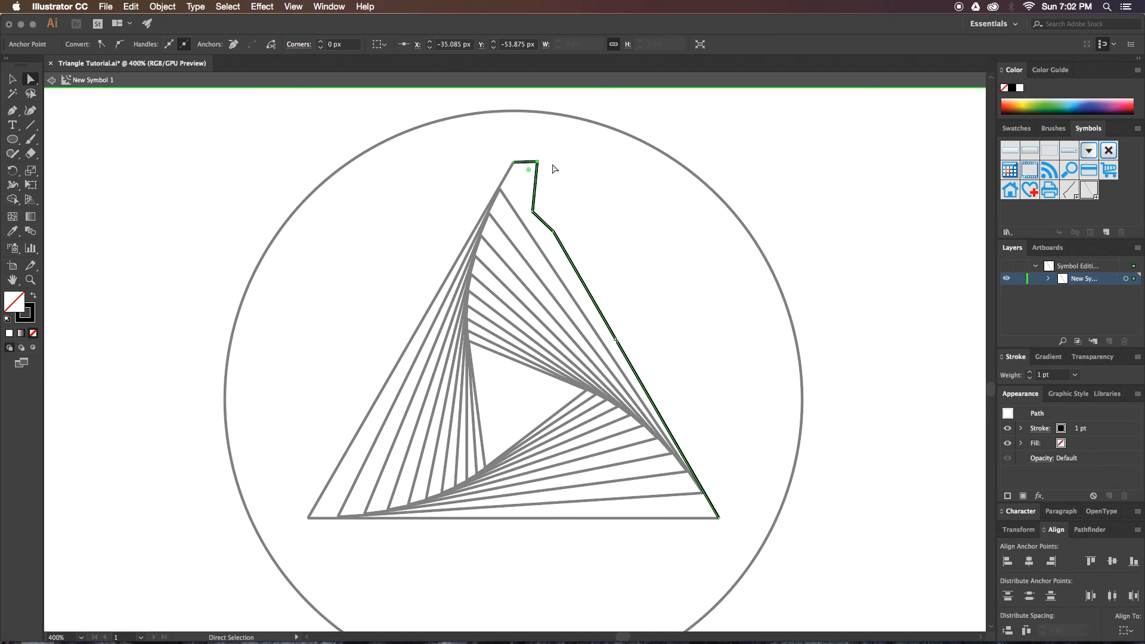
{"action": "left_click_drag", "start_coordinate": [554, 232], "coordinate": [577, 230]}
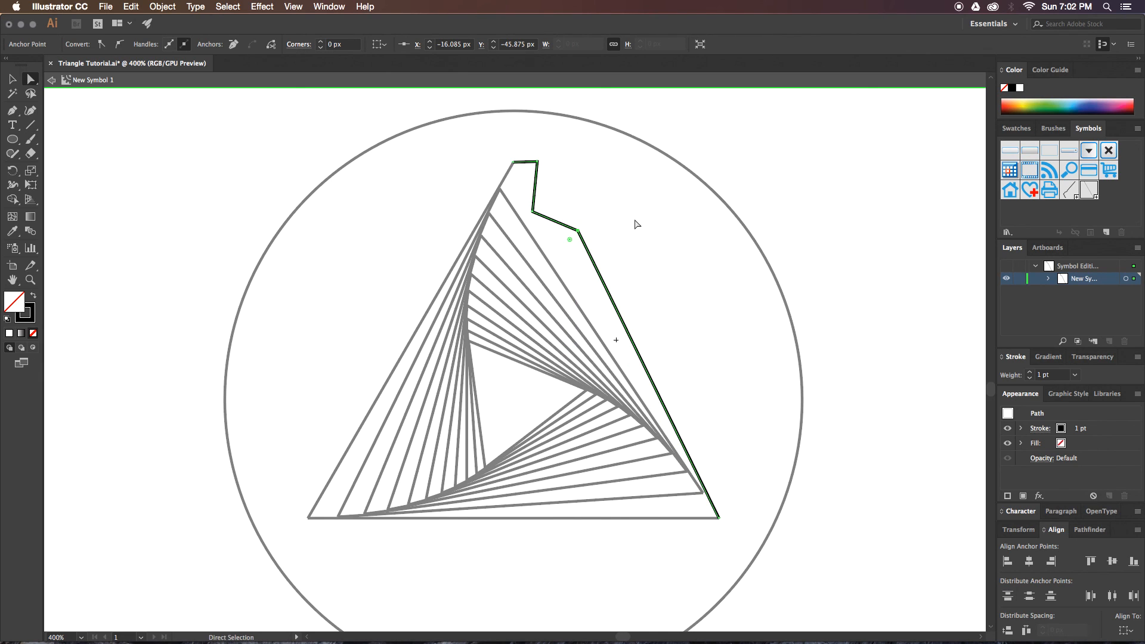
- Add another anchor point on the short sloping segment below the notch, raise it slightly, and exit symbol editing
{"action": "left_click", "coordinate": [556, 223]}
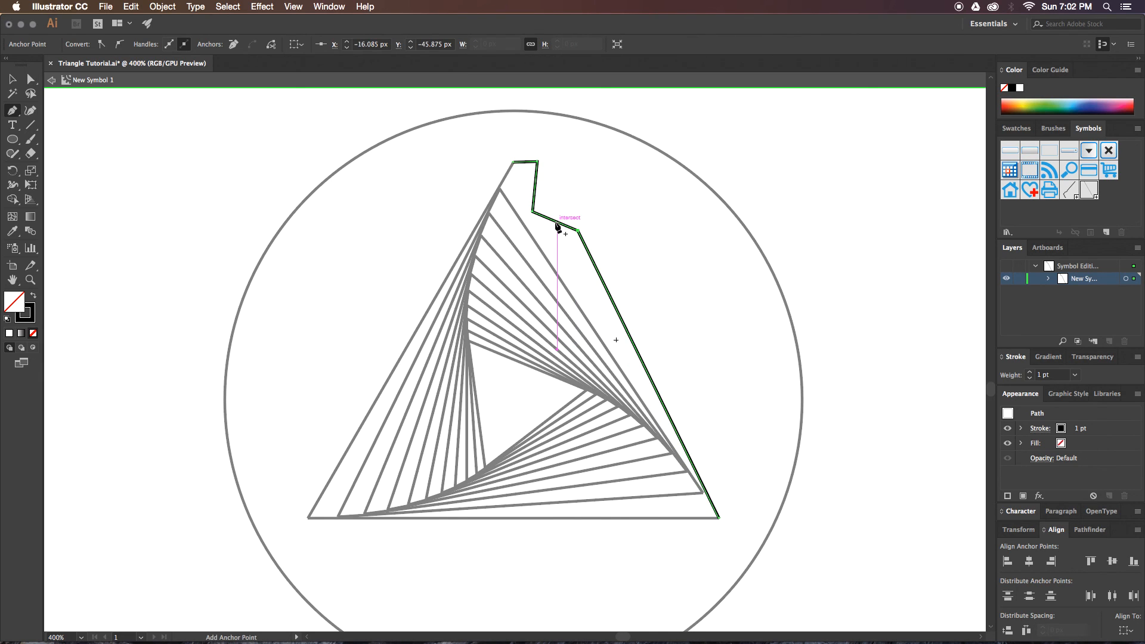
{"action": "left_click_drag", "start_coordinate": [556, 223], "coordinate": [556, 208]}
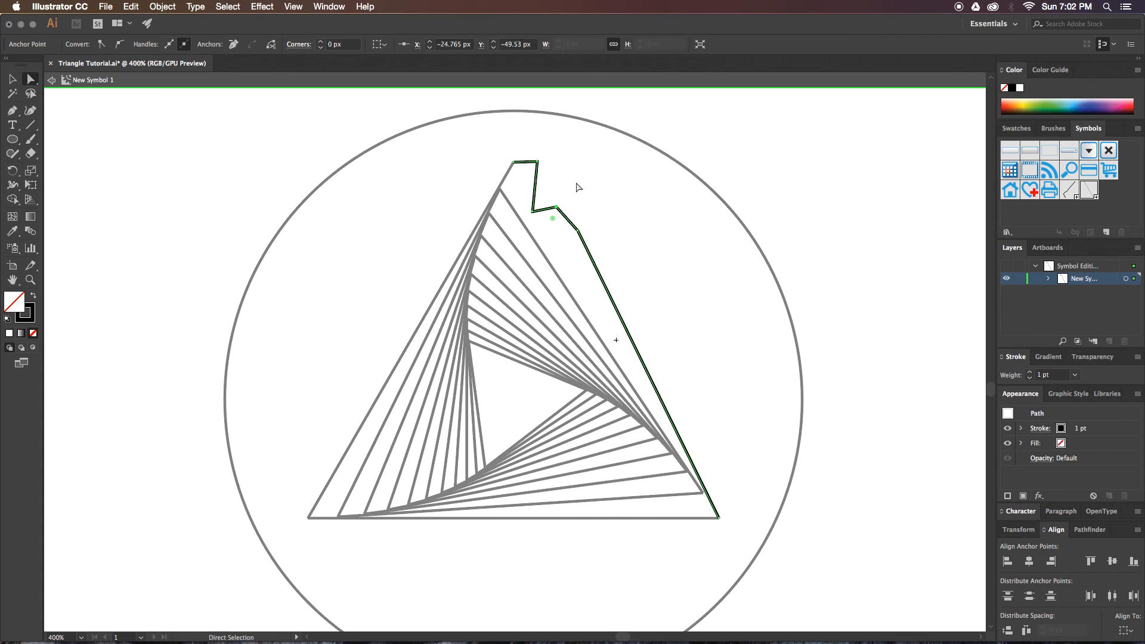
{"action": "left_click", "coordinate": [587, 181]}
{"action": "scroll", "coordinate": [596, 185], "scroll_direction": "left", "scroll_amount": 2}
{"action": "double_click", "coordinate": [602, 189]}
{"action": "left_click_drag", "start_coordinate": [613, 177], "coordinate": [606, 193]}
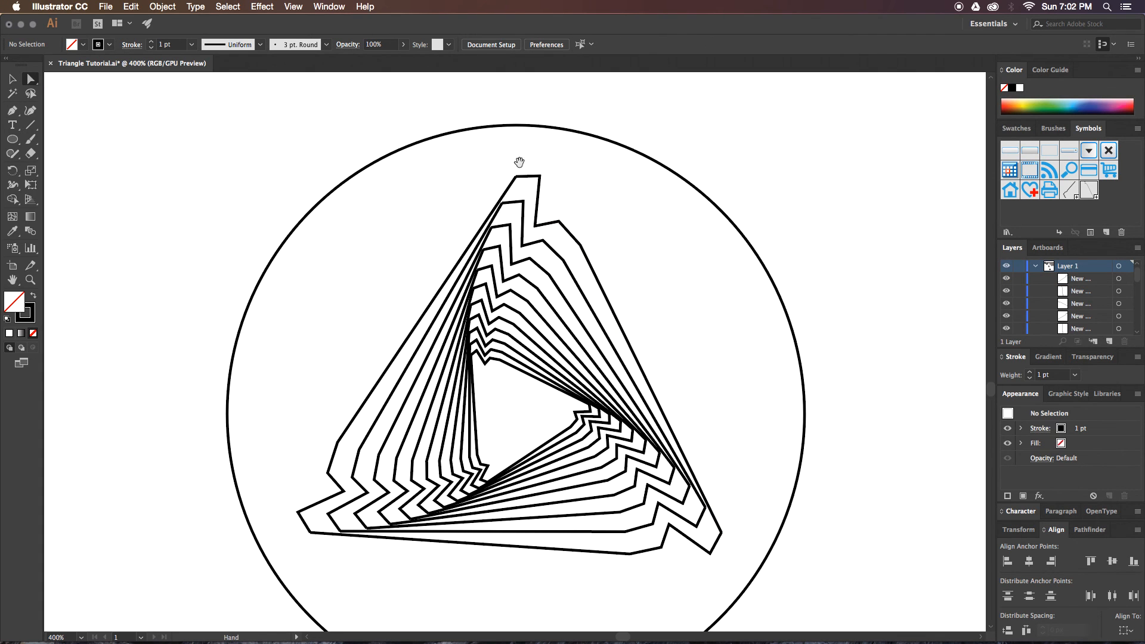
{"action": "scroll", "coordinate": [566, 179], "scroll_direction": "down", "scroll_amount": 2}
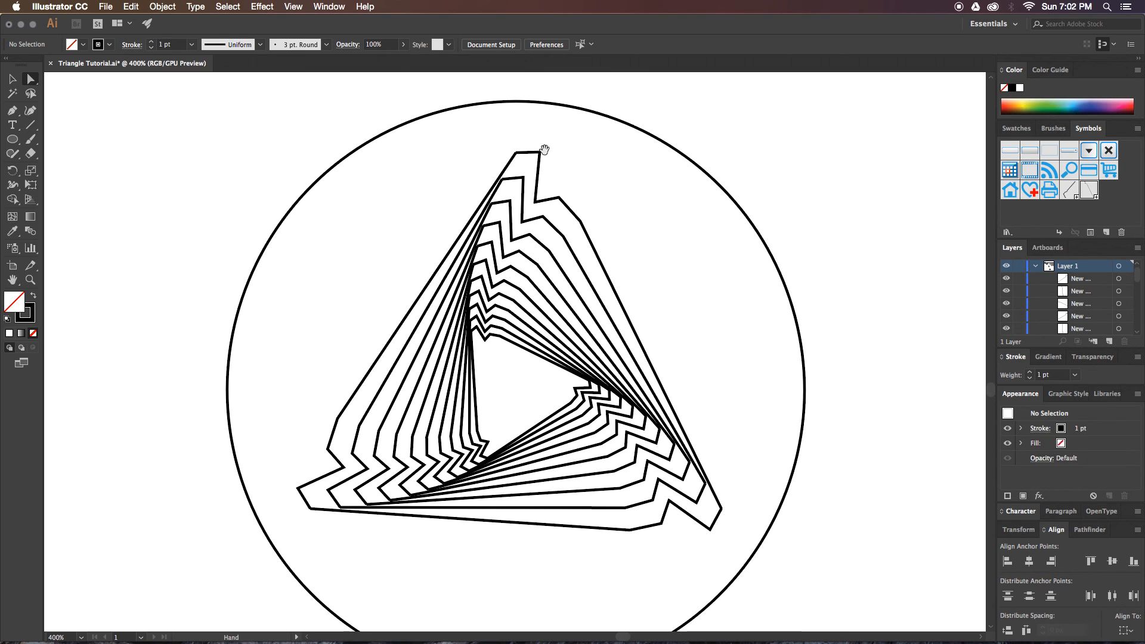
{"action": "scroll", "coordinate": [606, 187], "scroll_direction": "down", "scroll_amount": 2}
{"action": "left_click_drag", "start_coordinate": [604, 188], "coordinate": [605, 192]}
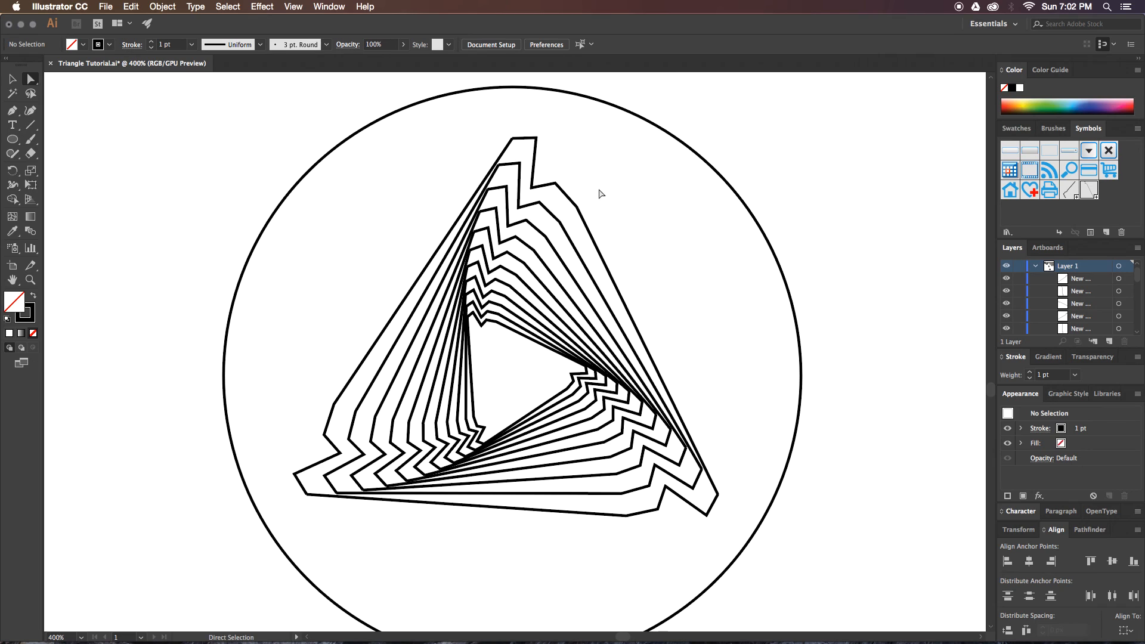